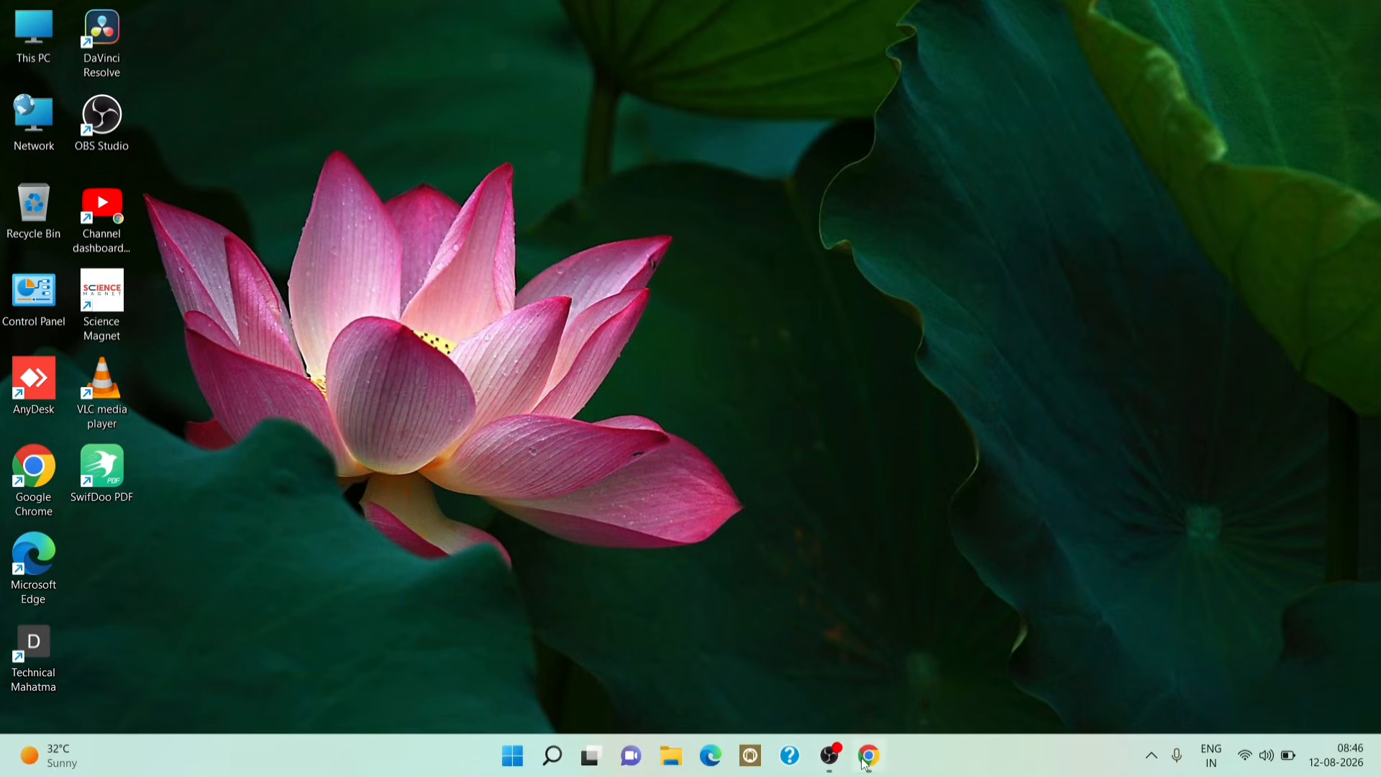
# Step: Bring back Chrome on swifdoo.com, dismiss the notification prompt, and start the SwifDoo PDF Free Download
pyautogui.moveTo(874, 761)
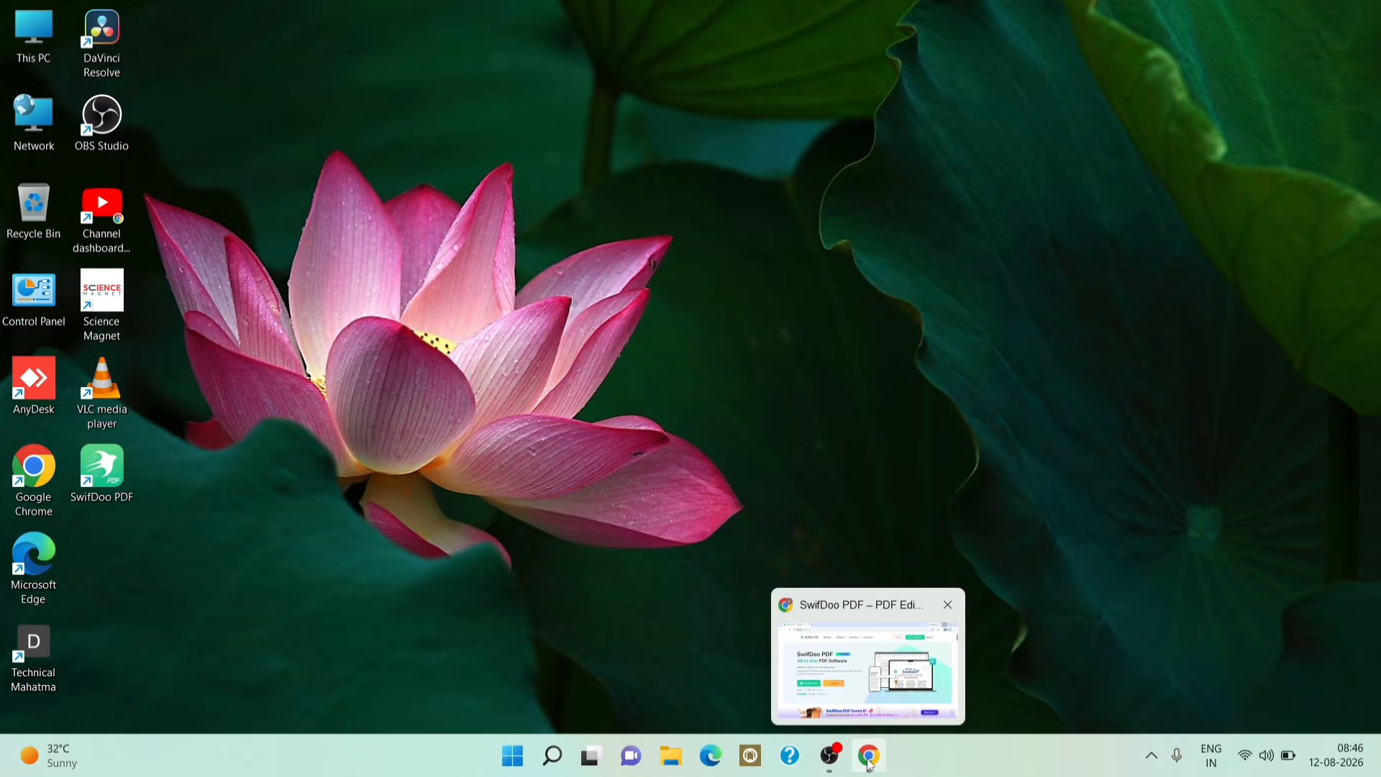
pyautogui.click(852, 723)
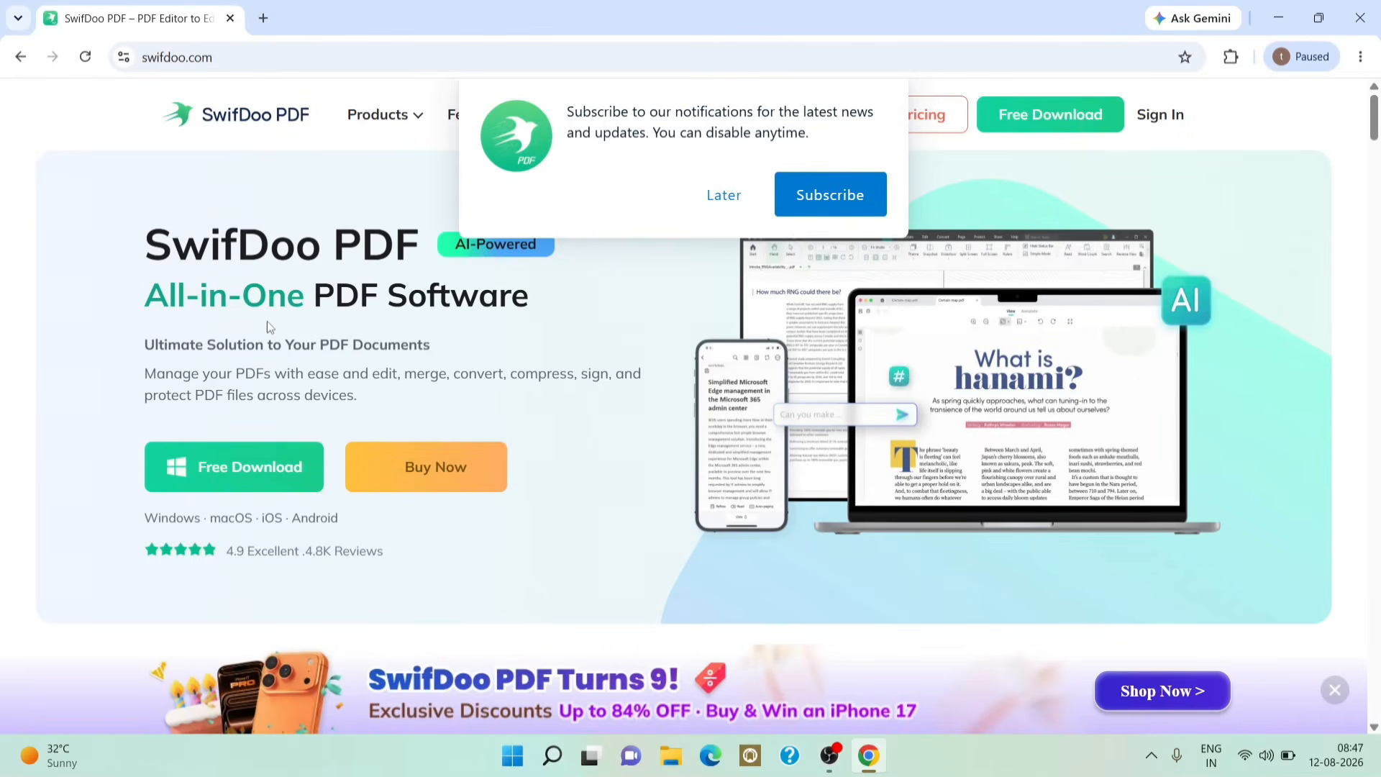
pyautogui.click(704, 210)
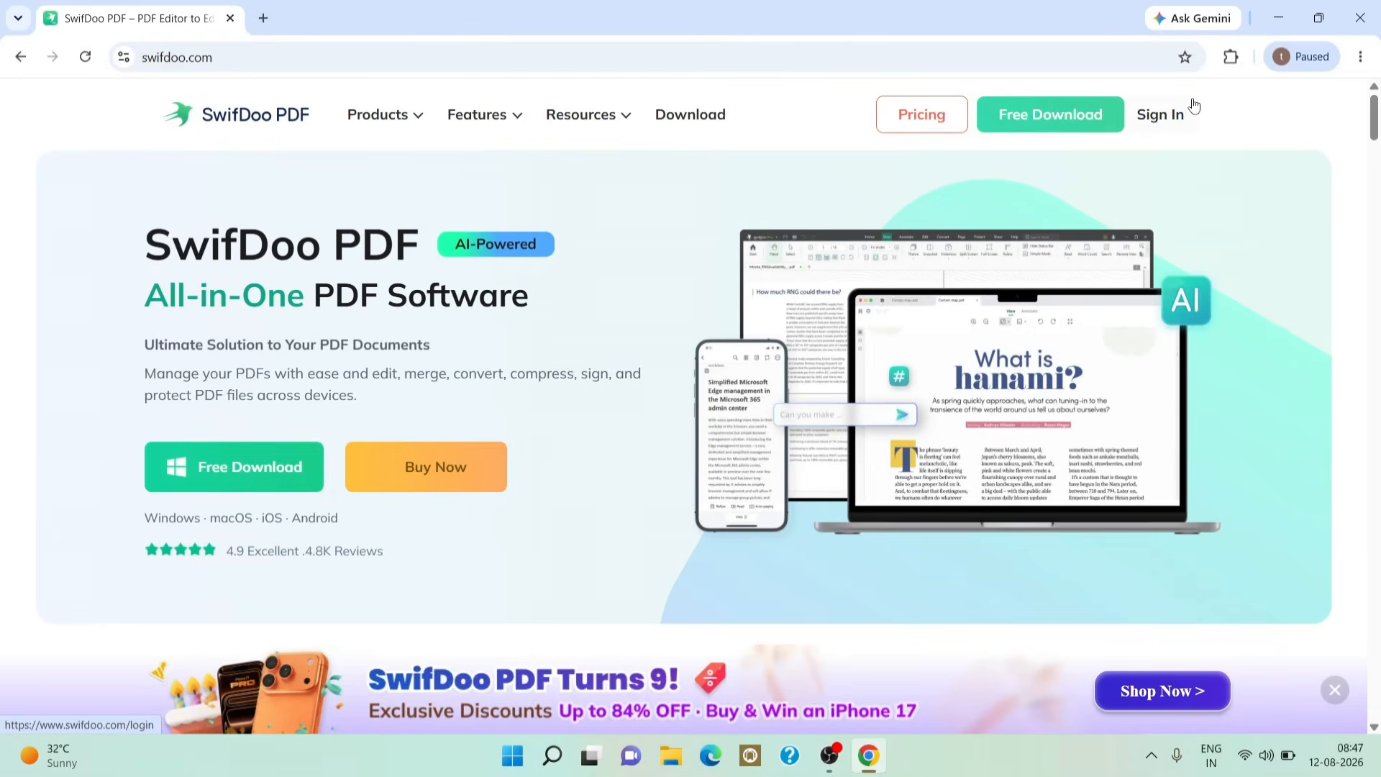
pyautogui.click(320, 475)
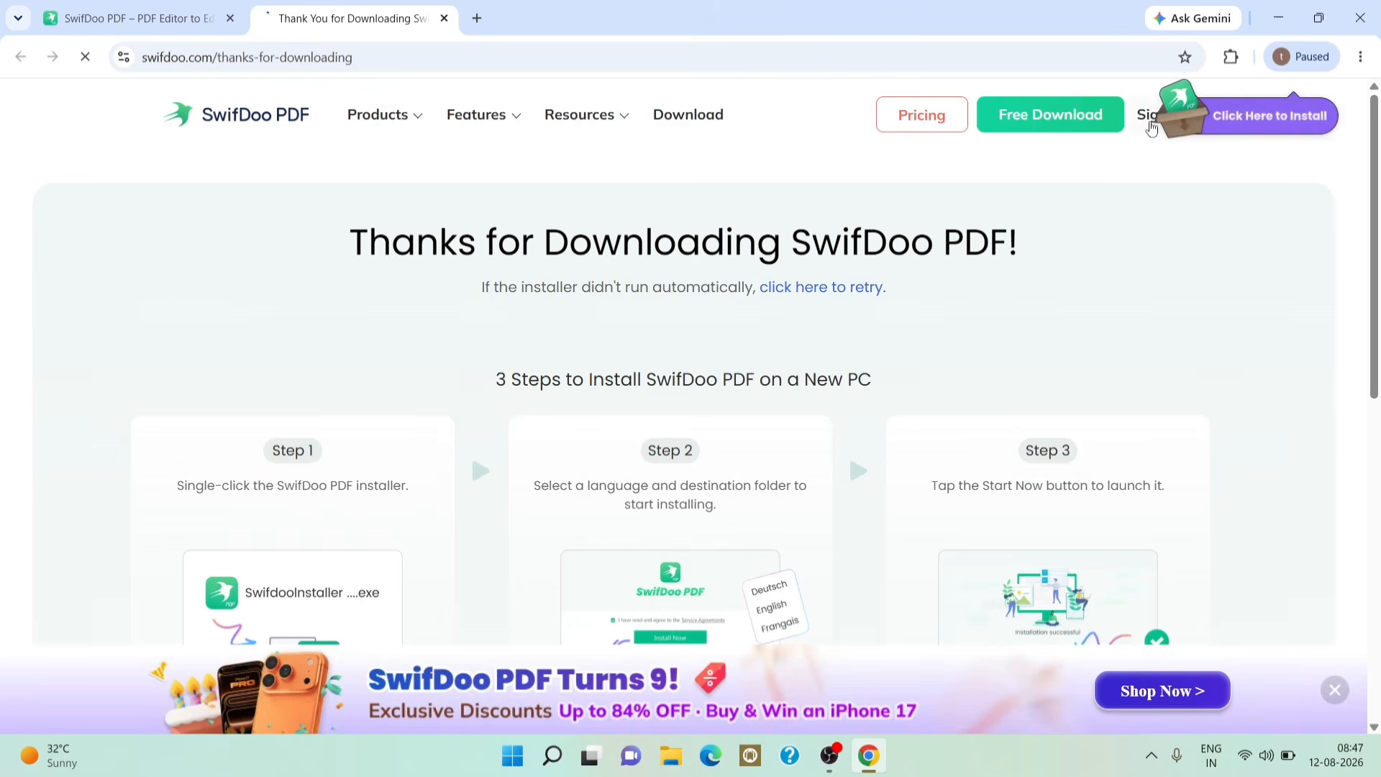
# Step: Cancel the new installer download from the downloads list and close Chrome
pyautogui.click(1245, 58)
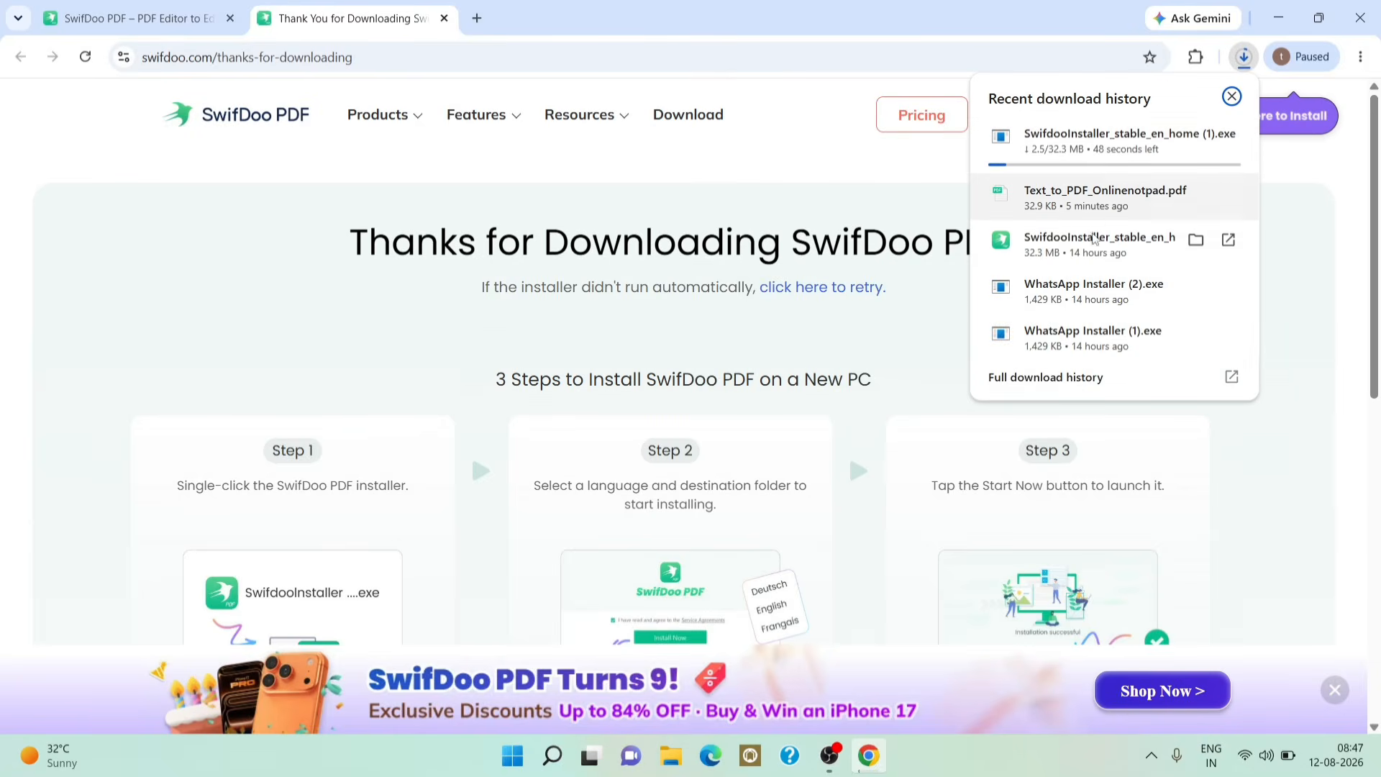
pyautogui.click(1228, 137)
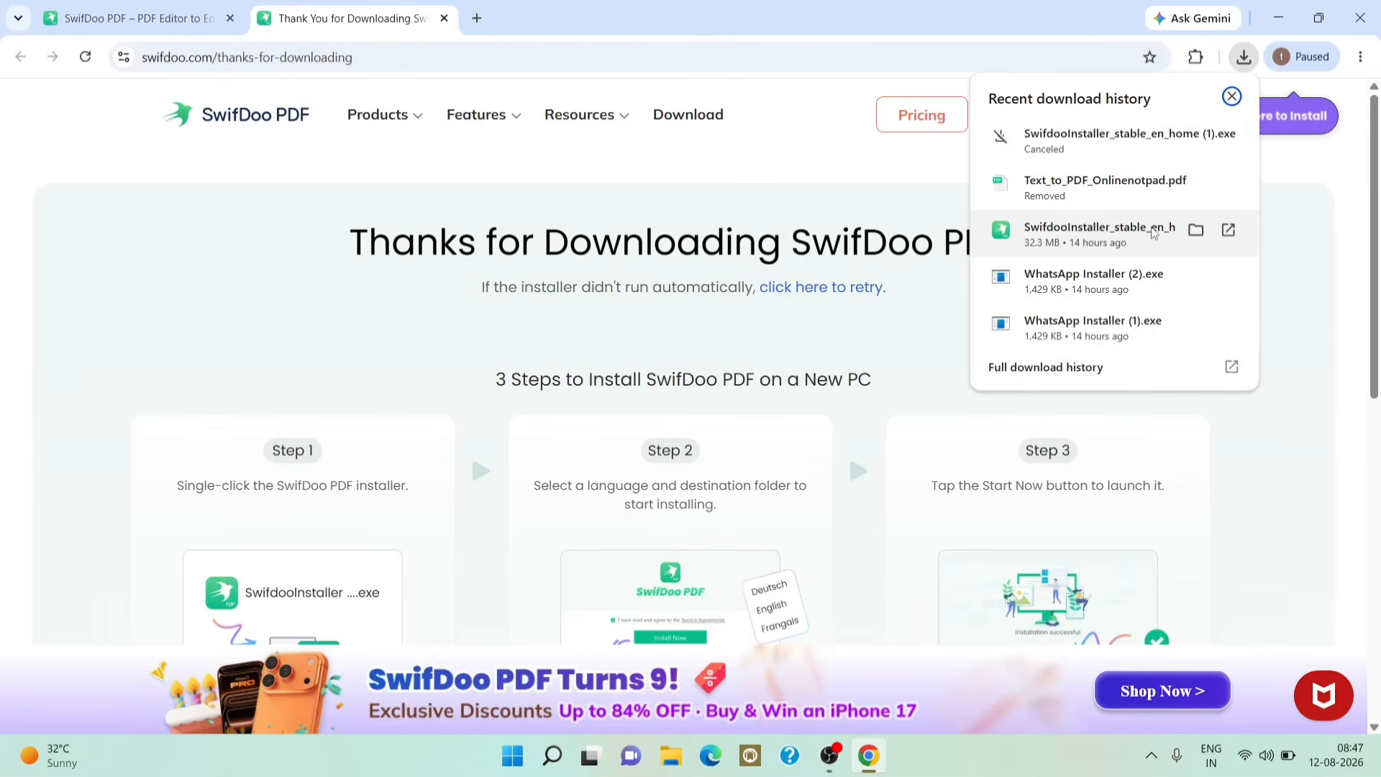
pyautogui.click(1363, 22)
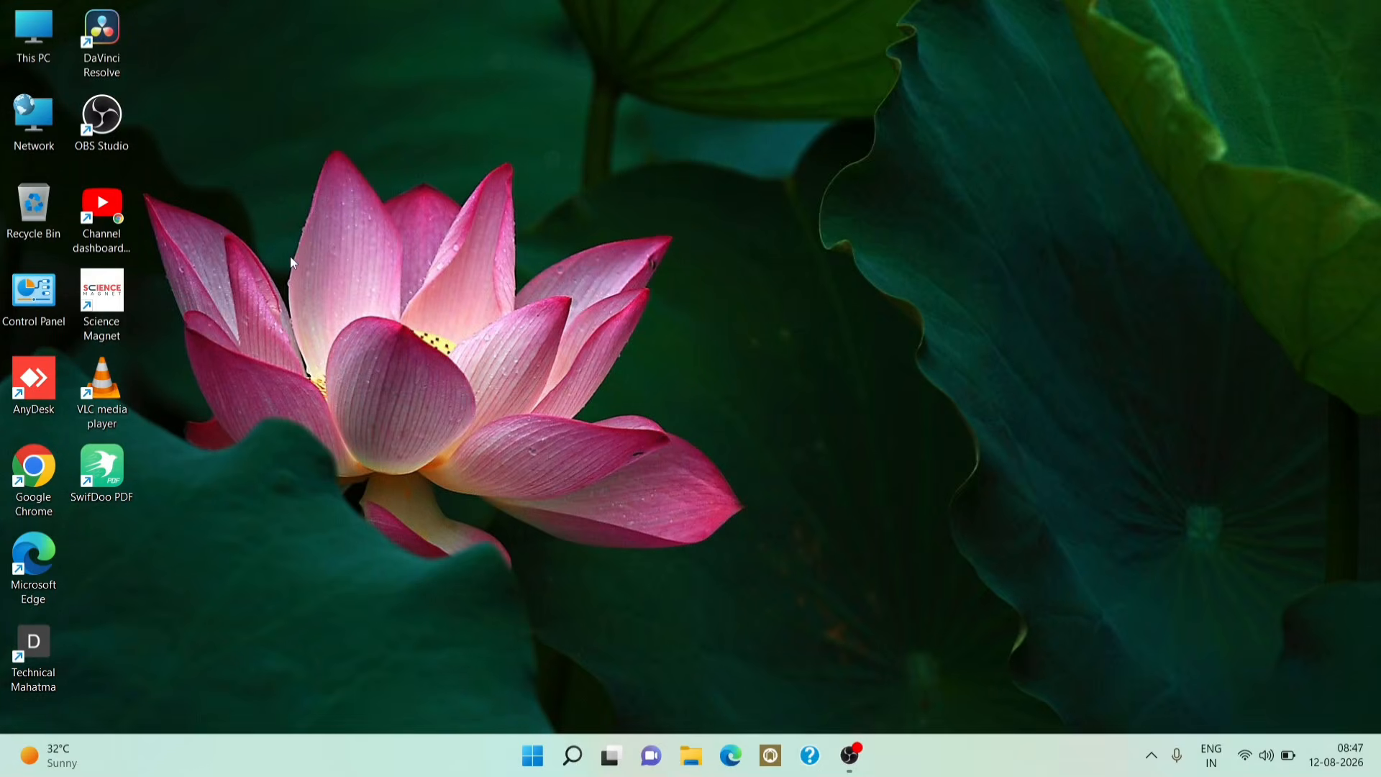
# Step: Start SwifDoo PDF from its desktop shortcut
pyautogui.doubleClick(126, 477)
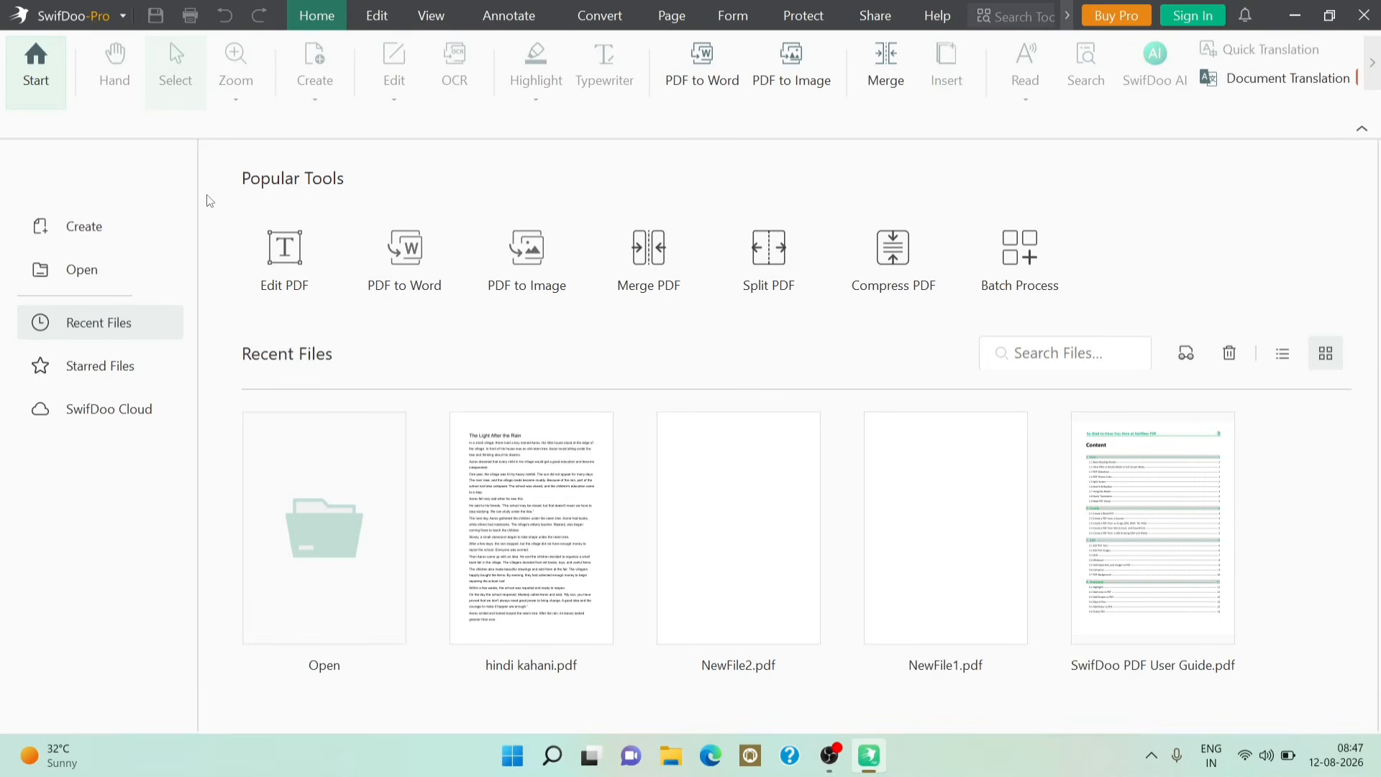
# Step: Open hindi kahani.pdf from the Downloads folder and scroll through the story
pyautogui.click(79, 277)
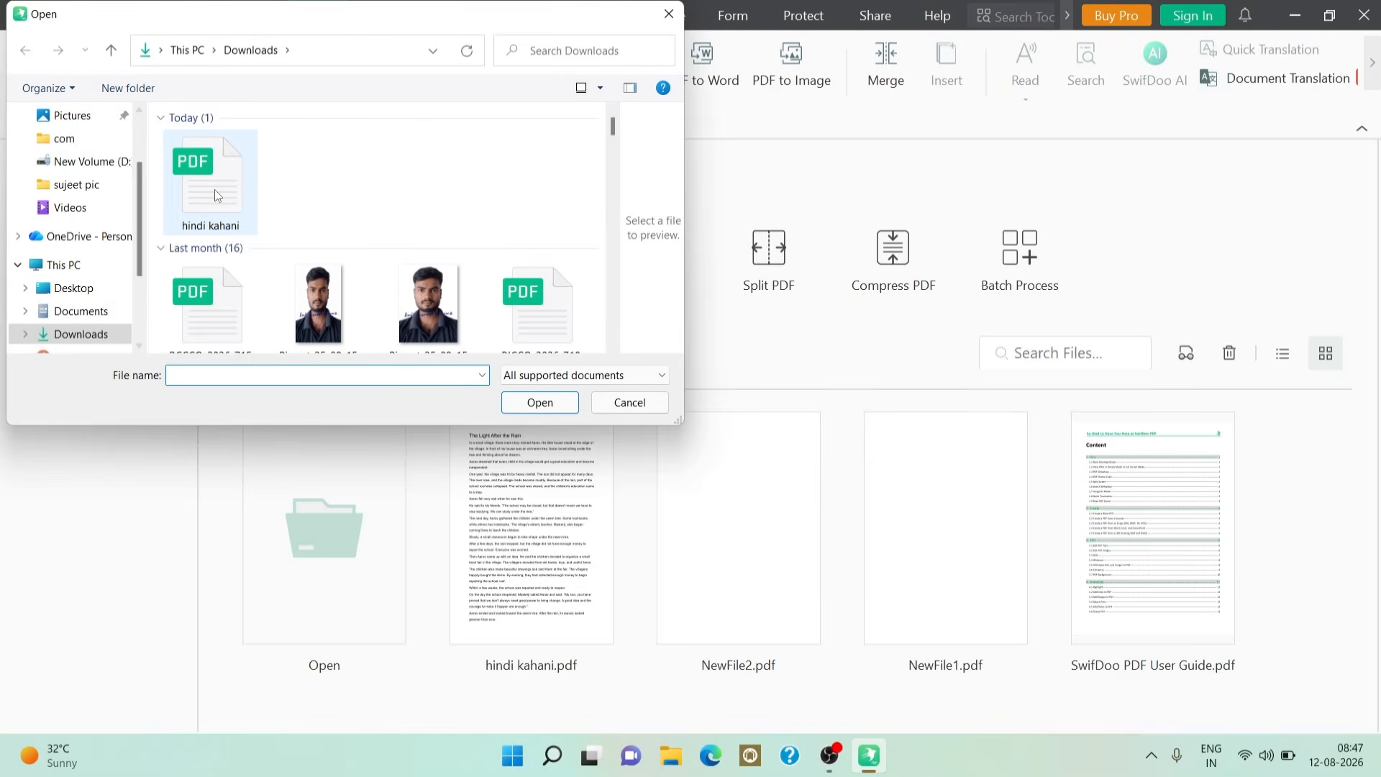
pyautogui.click(218, 190)
pyautogui.click(529, 403)
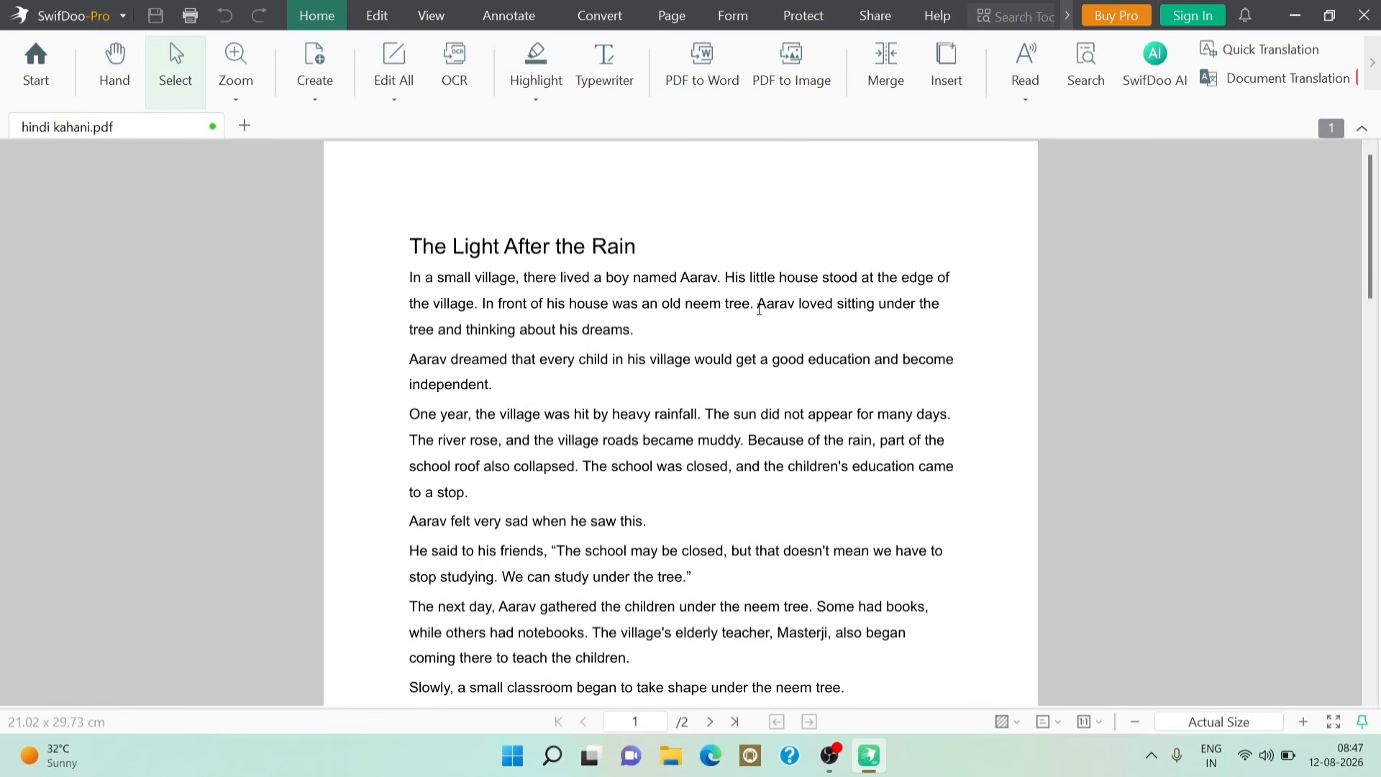
pyautogui.scroll(-10, 749, 327)
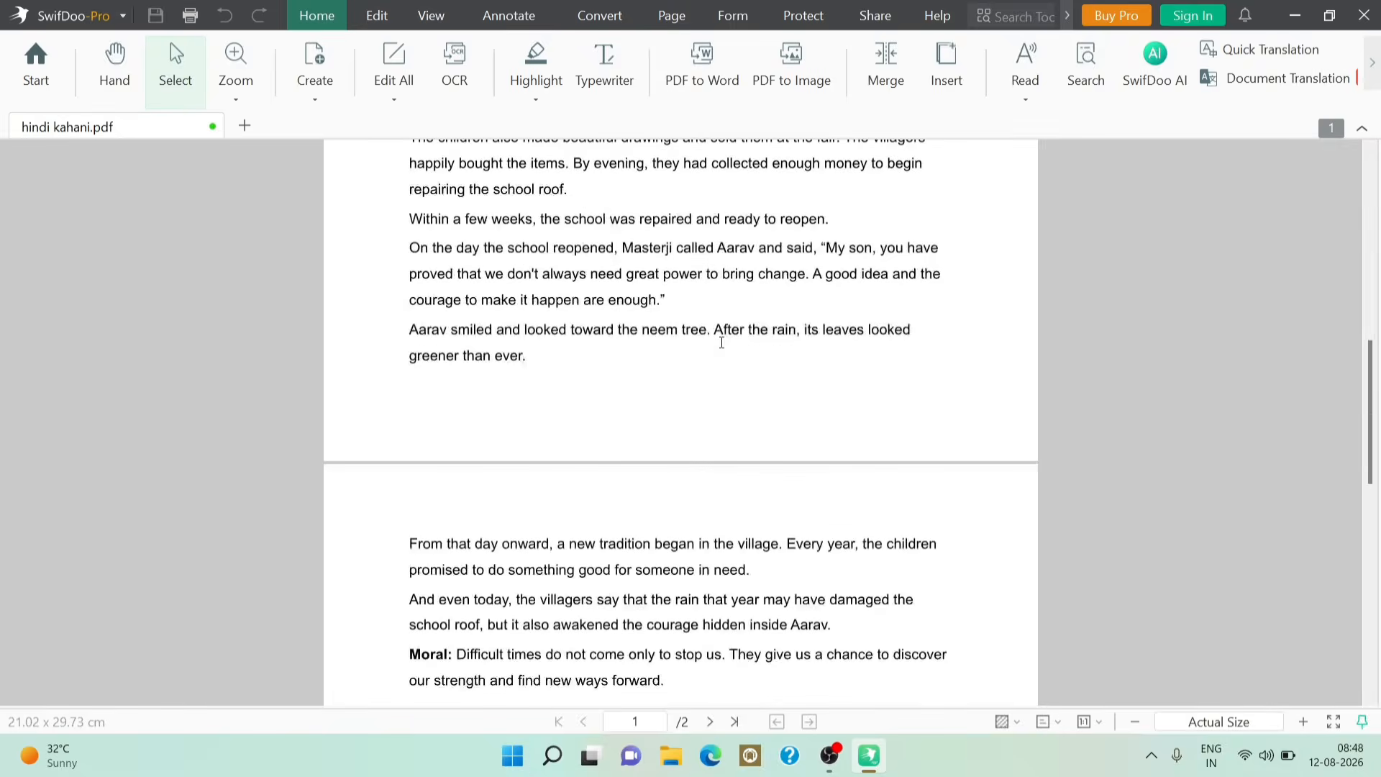
pyautogui.scroll(10, 722, 343)
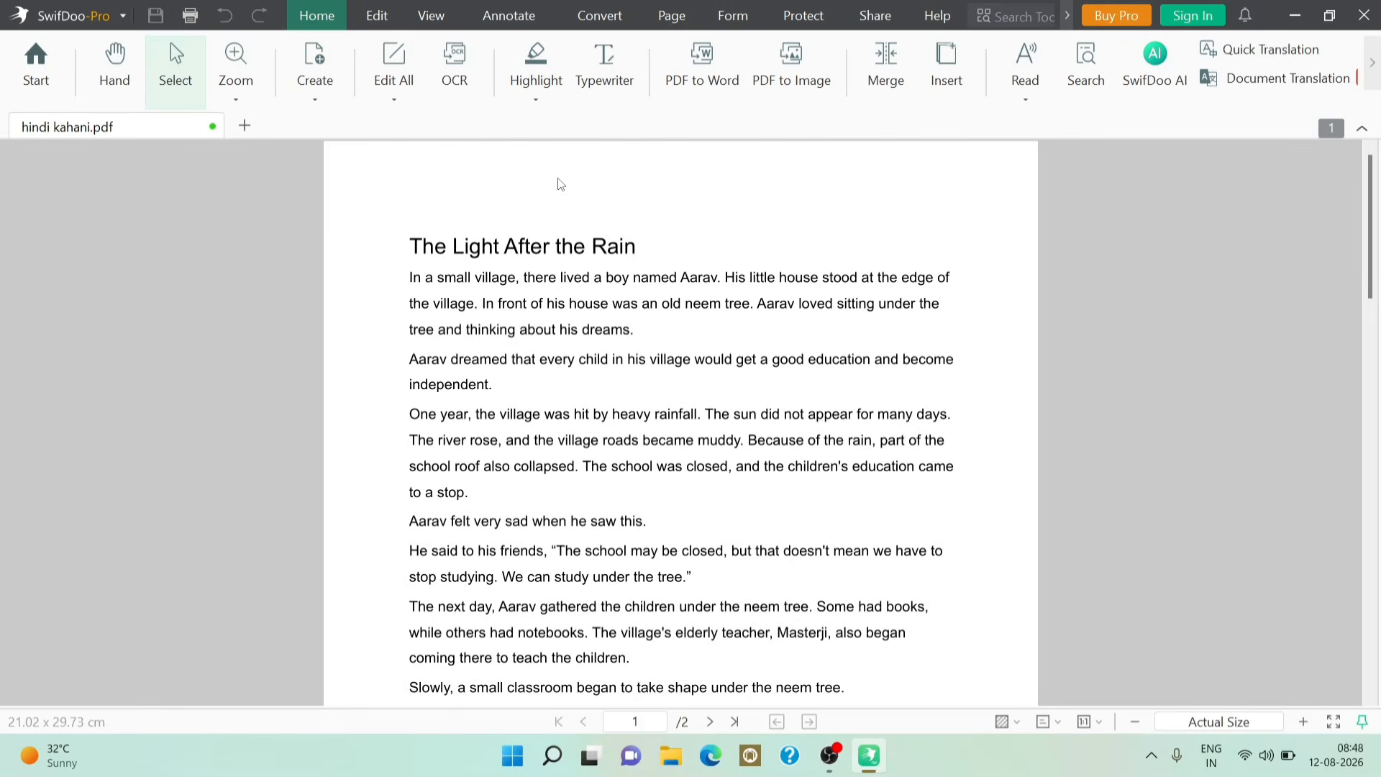
# Step: Replace all whole-word matches of 'aarav' with 'amit', confirming the 9 replacements
pyautogui.click(379, 18)
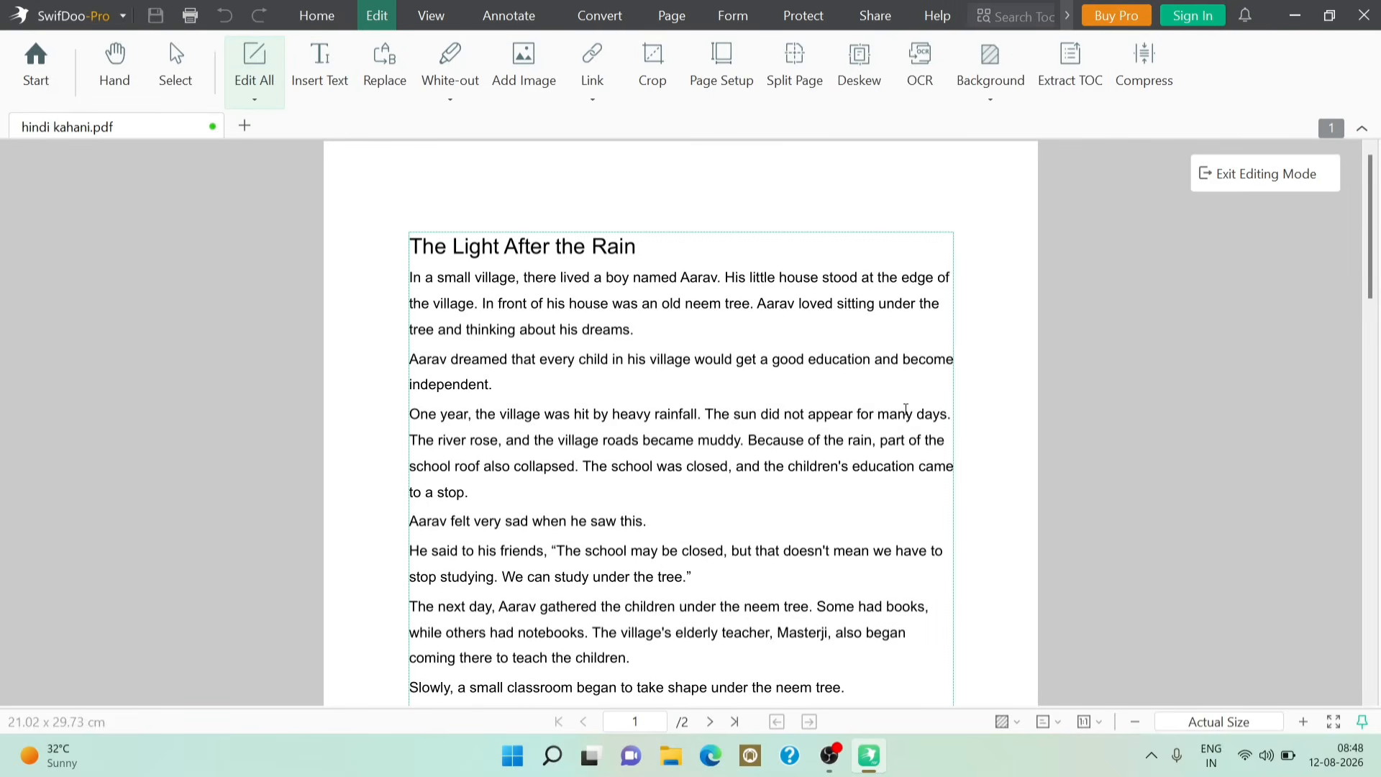
pyautogui.click(384, 79)
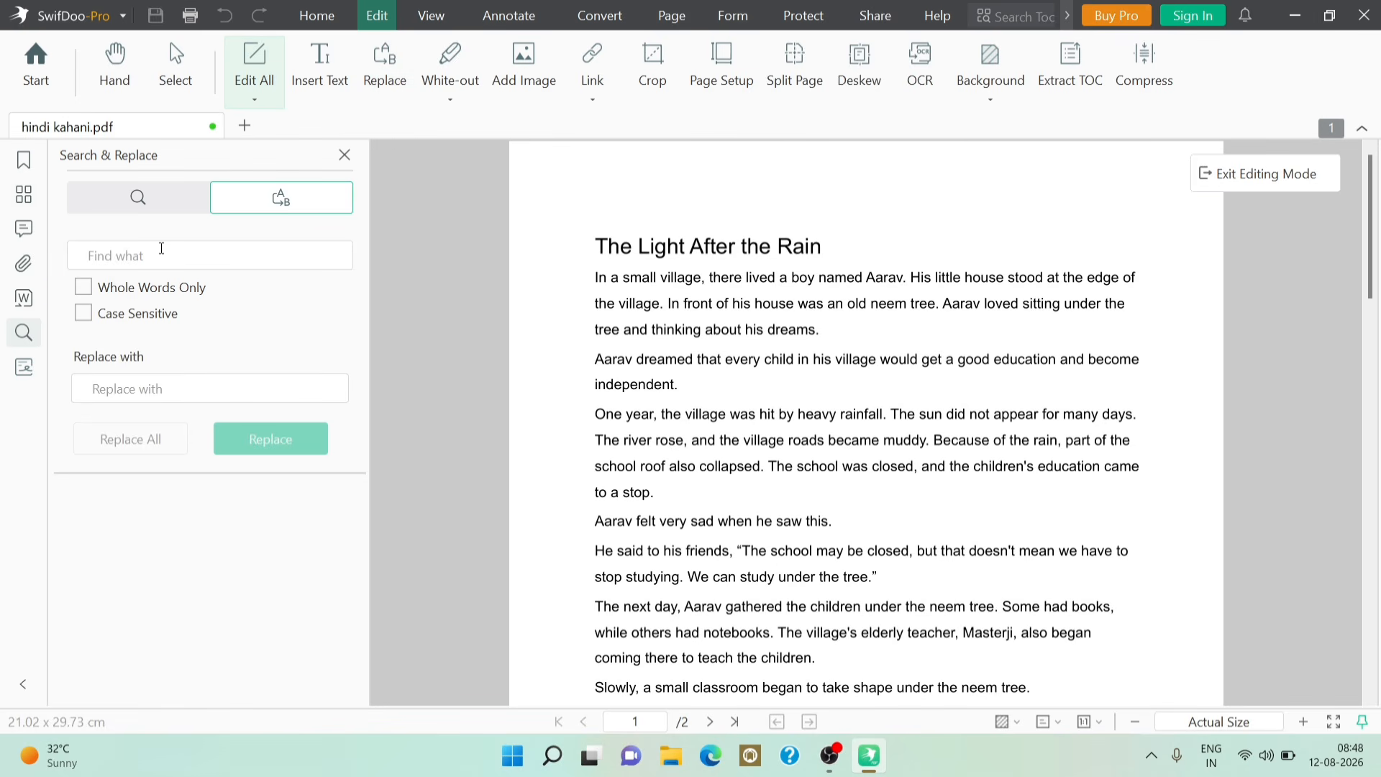
pyautogui.click(164, 256)
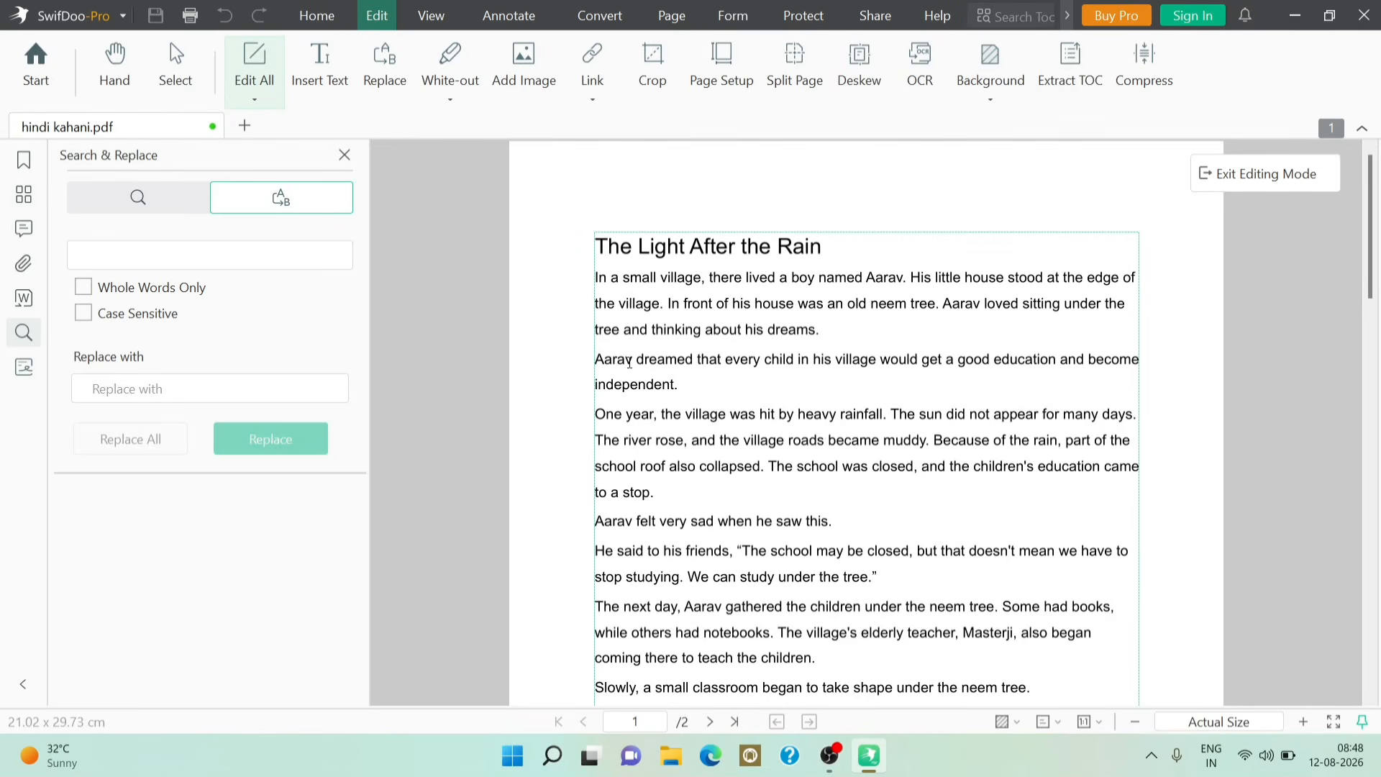
pyautogui.write('aa')
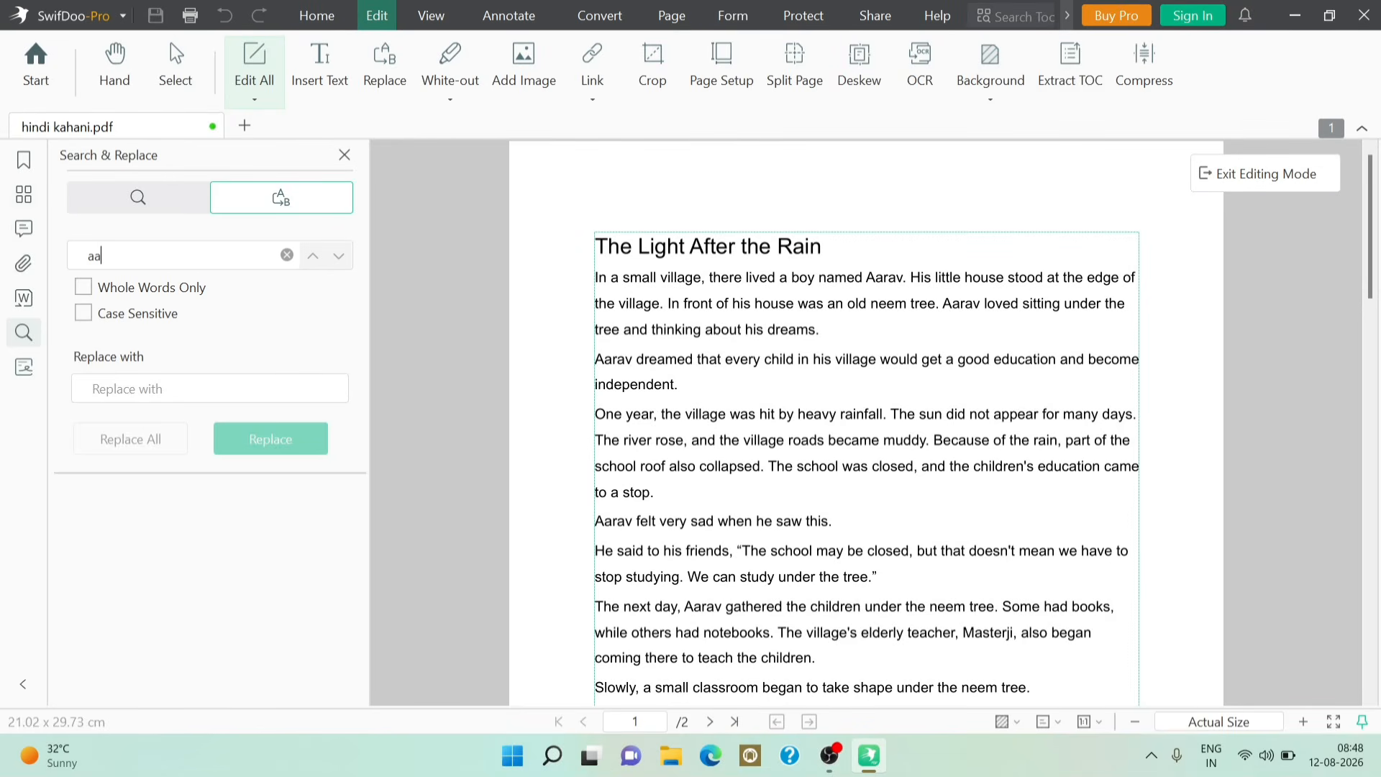
pyautogui.write('e')
pyautogui.press('BackSpace')
pyautogui.write('rav')
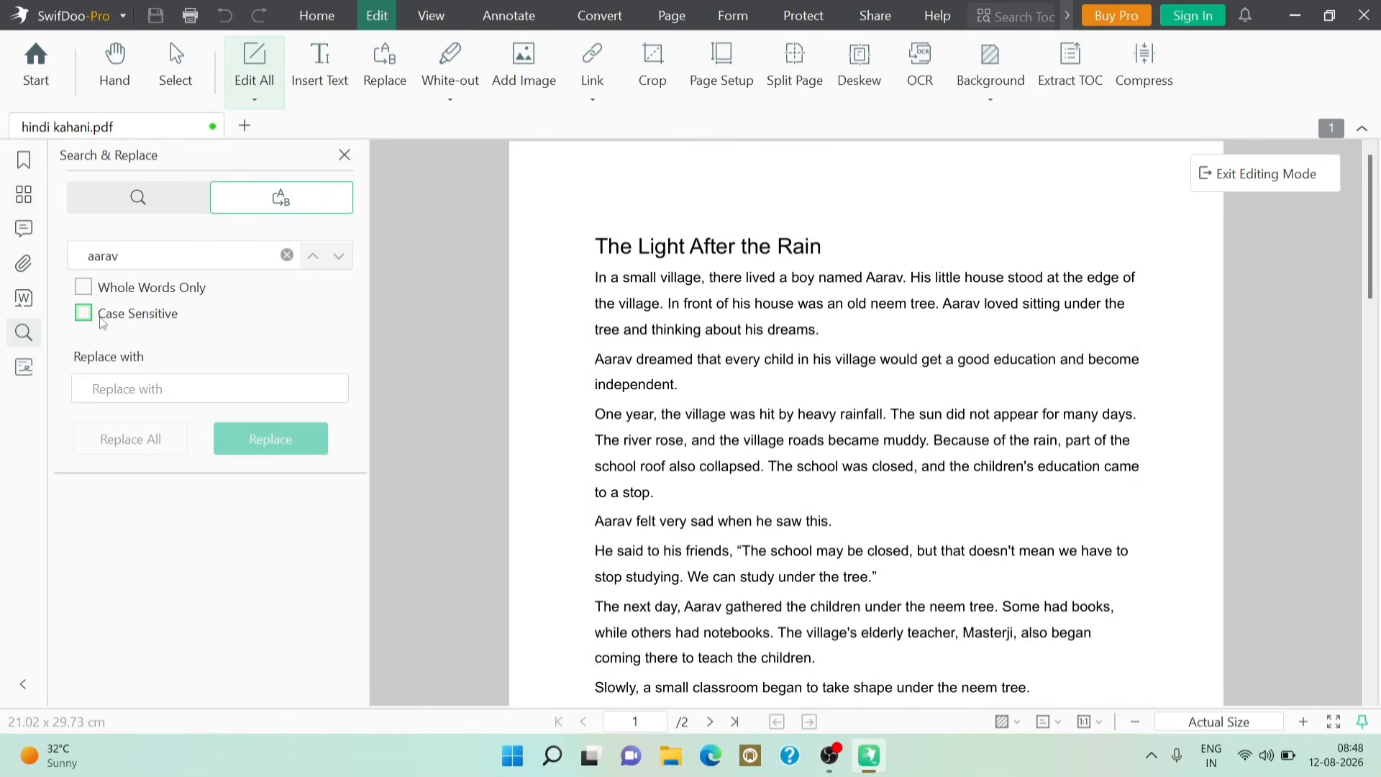
pyautogui.click(84, 287)
pyautogui.click(137, 393)
pyautogui.write('am')
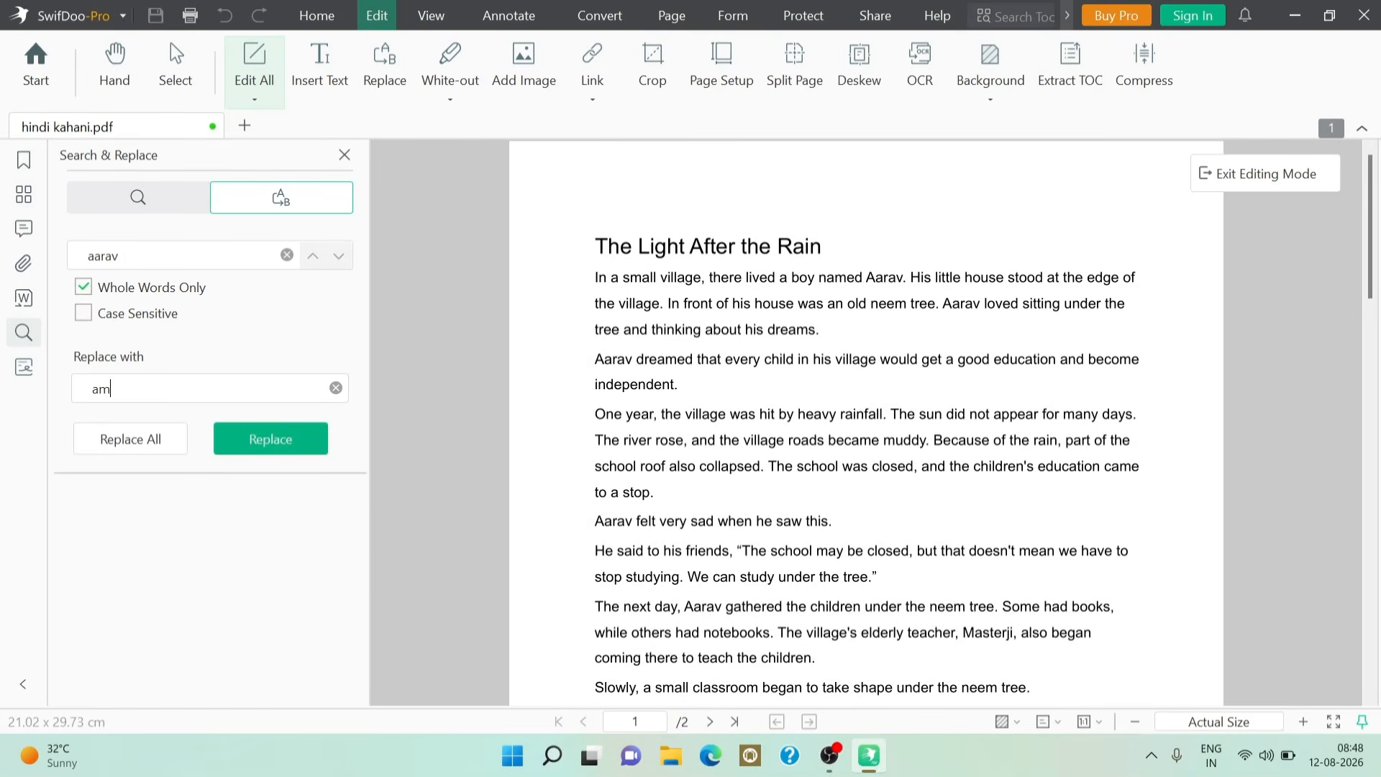
pyautogui.write('it')
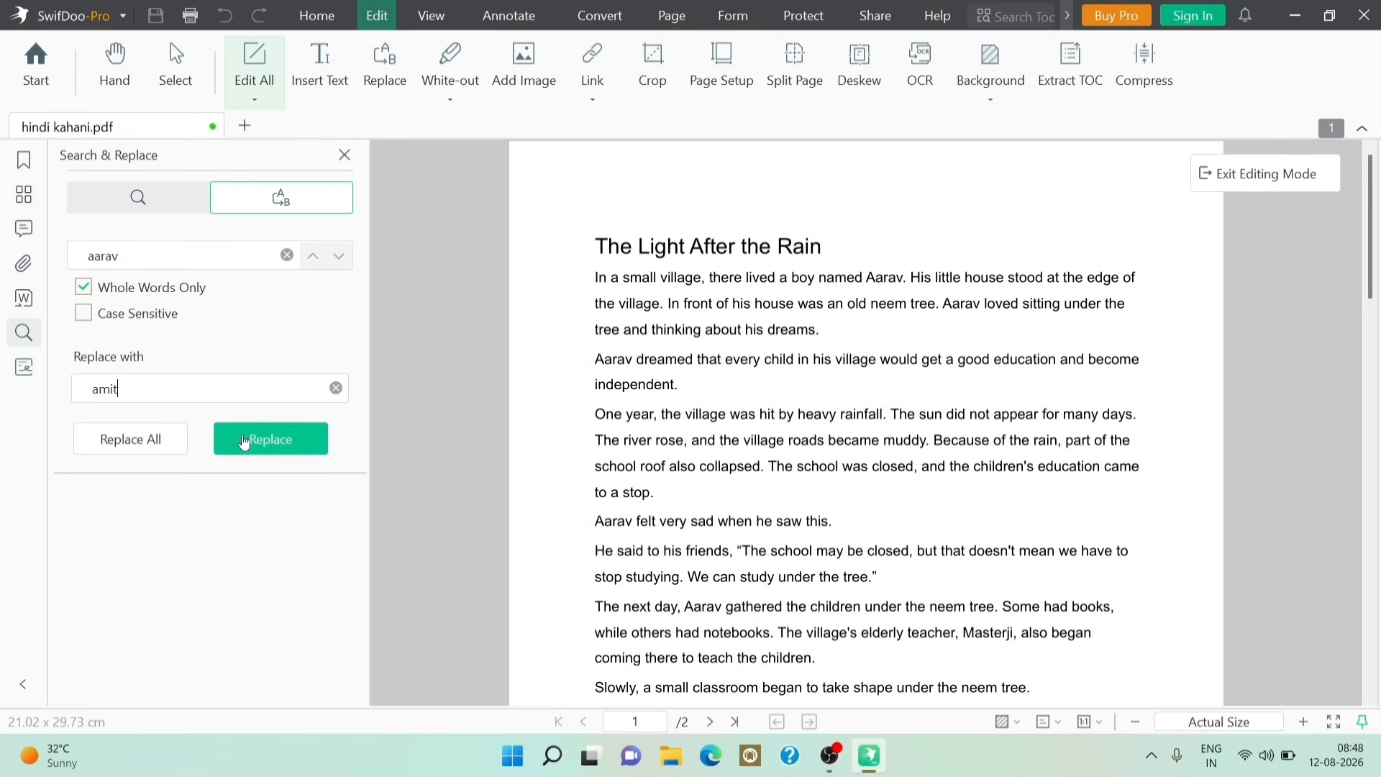
pyautogui.click(141, 442)
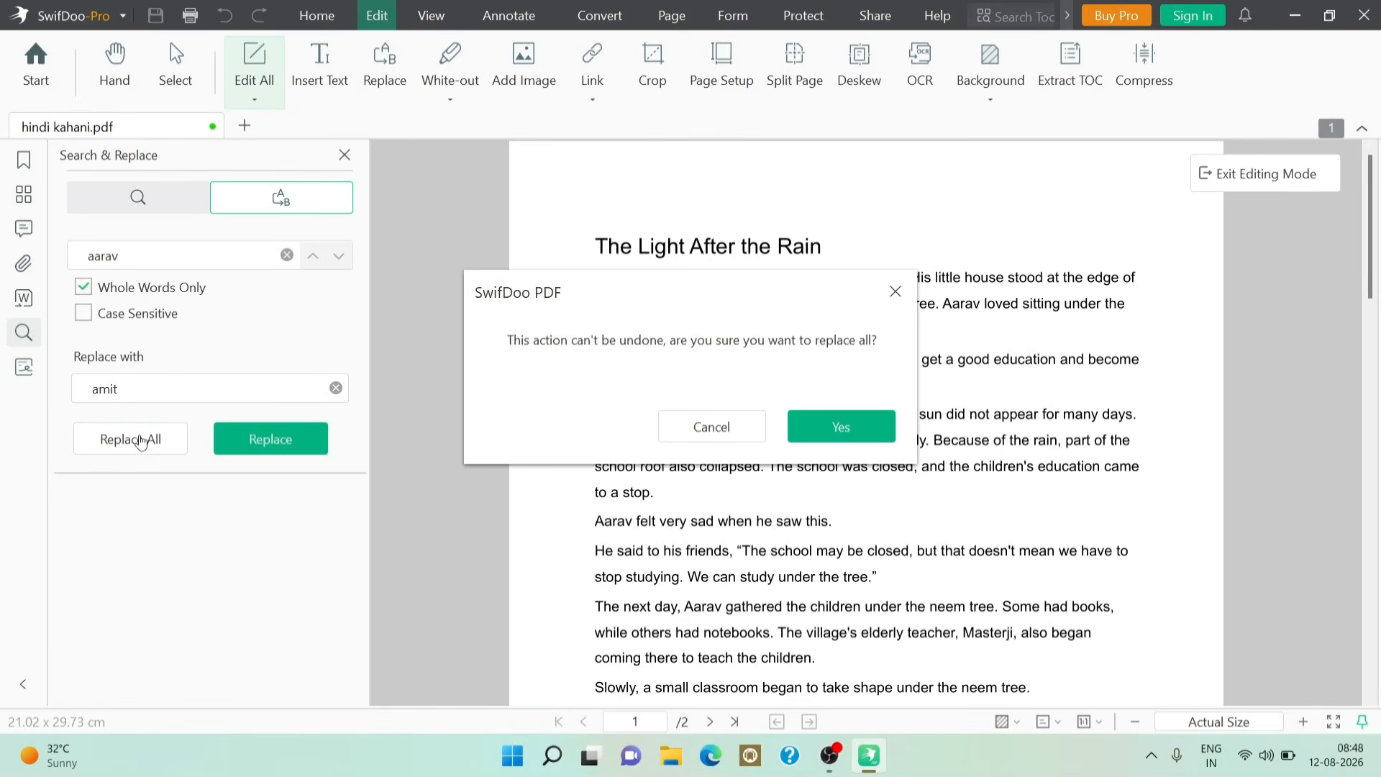
pyautogui.click(879, 439)
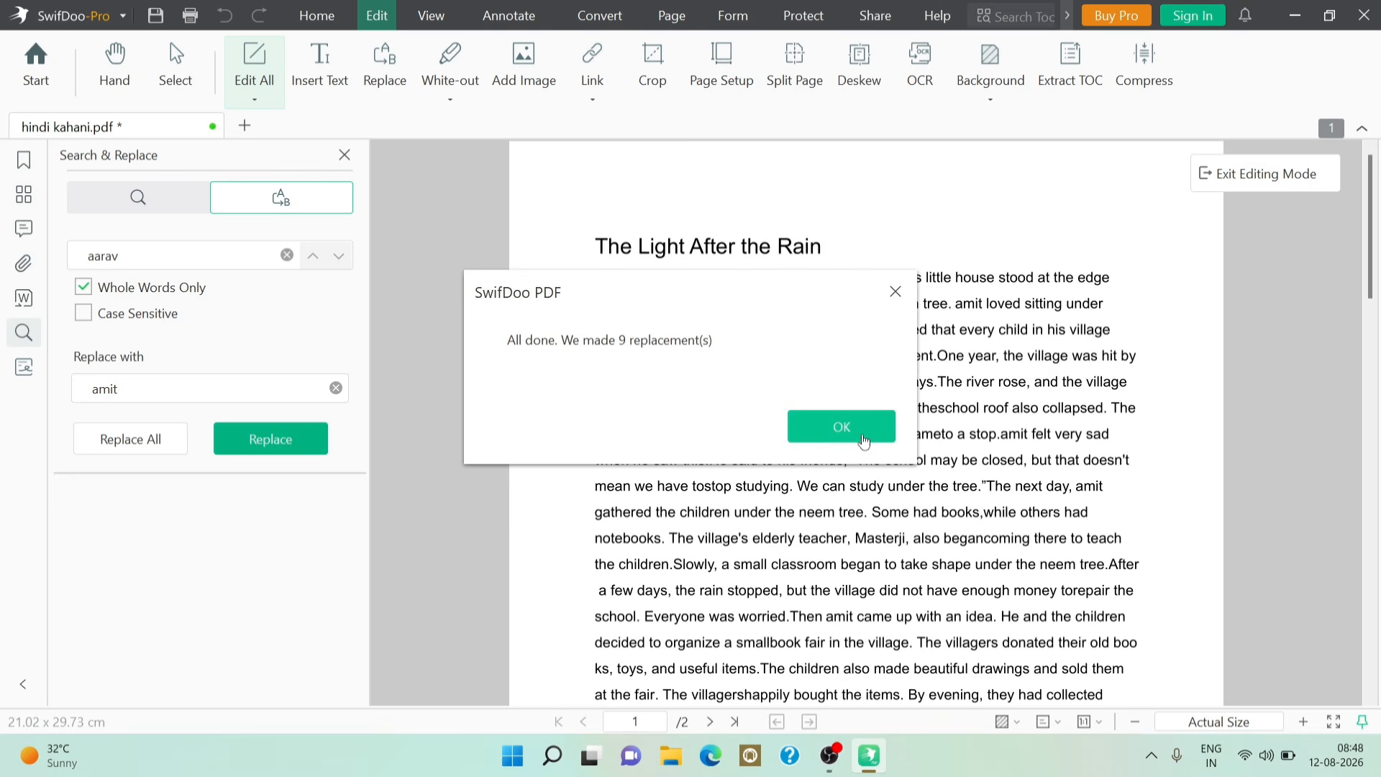
pyautogui.click(823, 424)
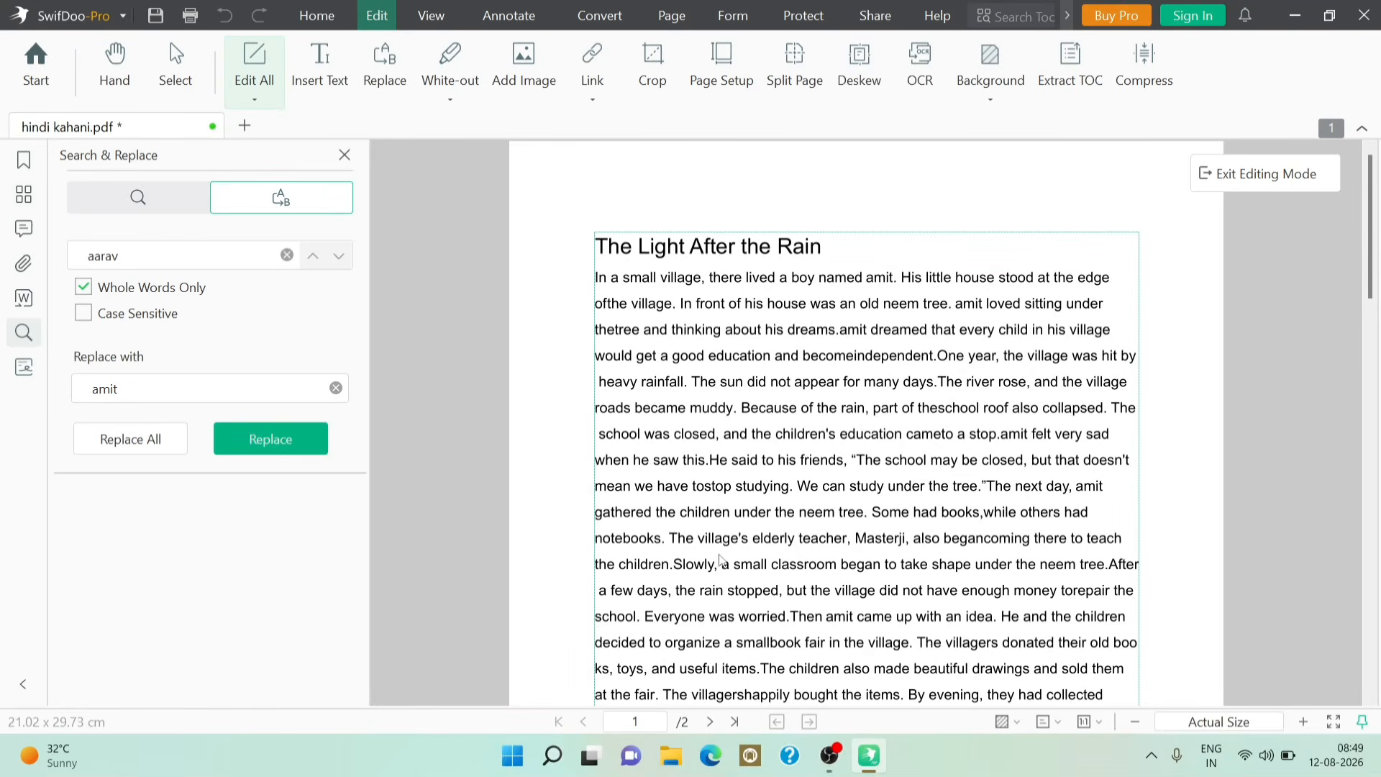
pyautogui.scroll(-2, 756, 623)
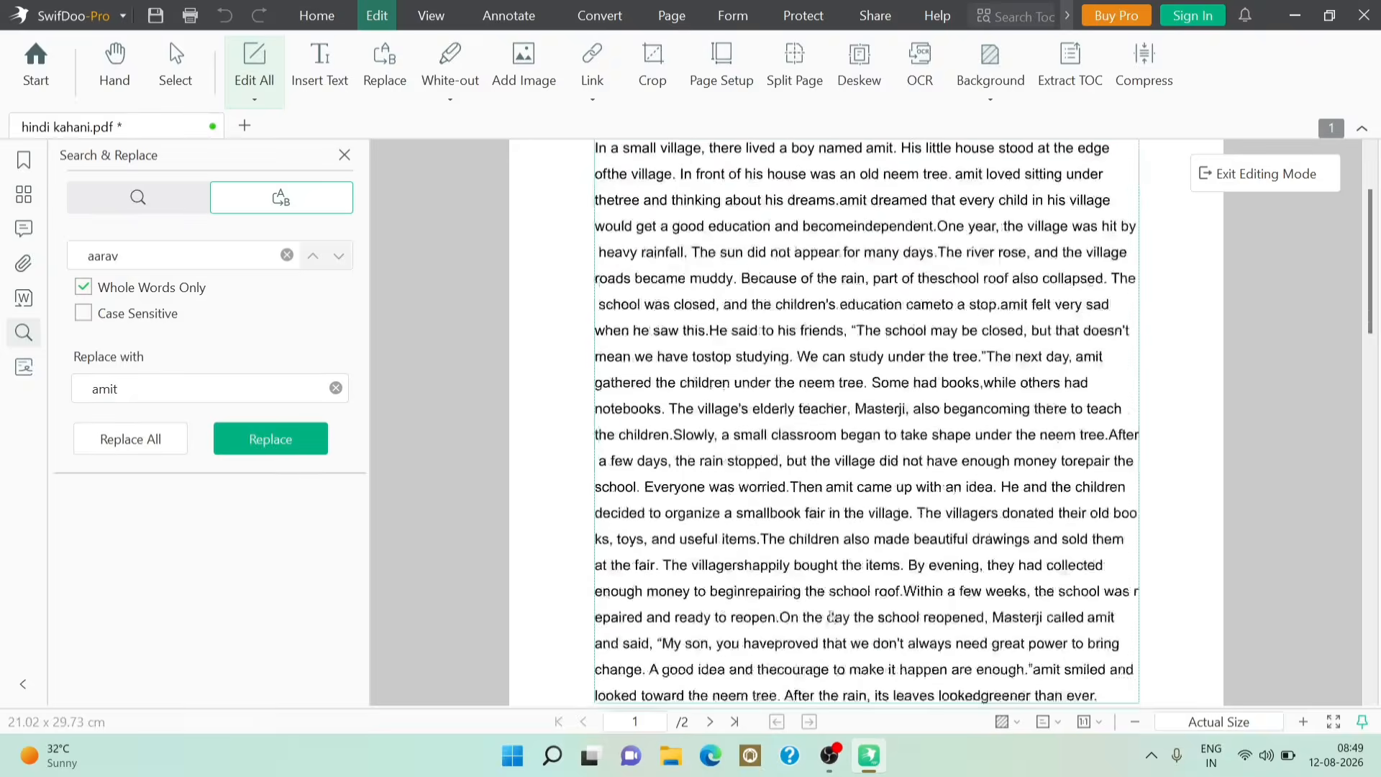
pyautogui.scroll(-1, 831, 616)
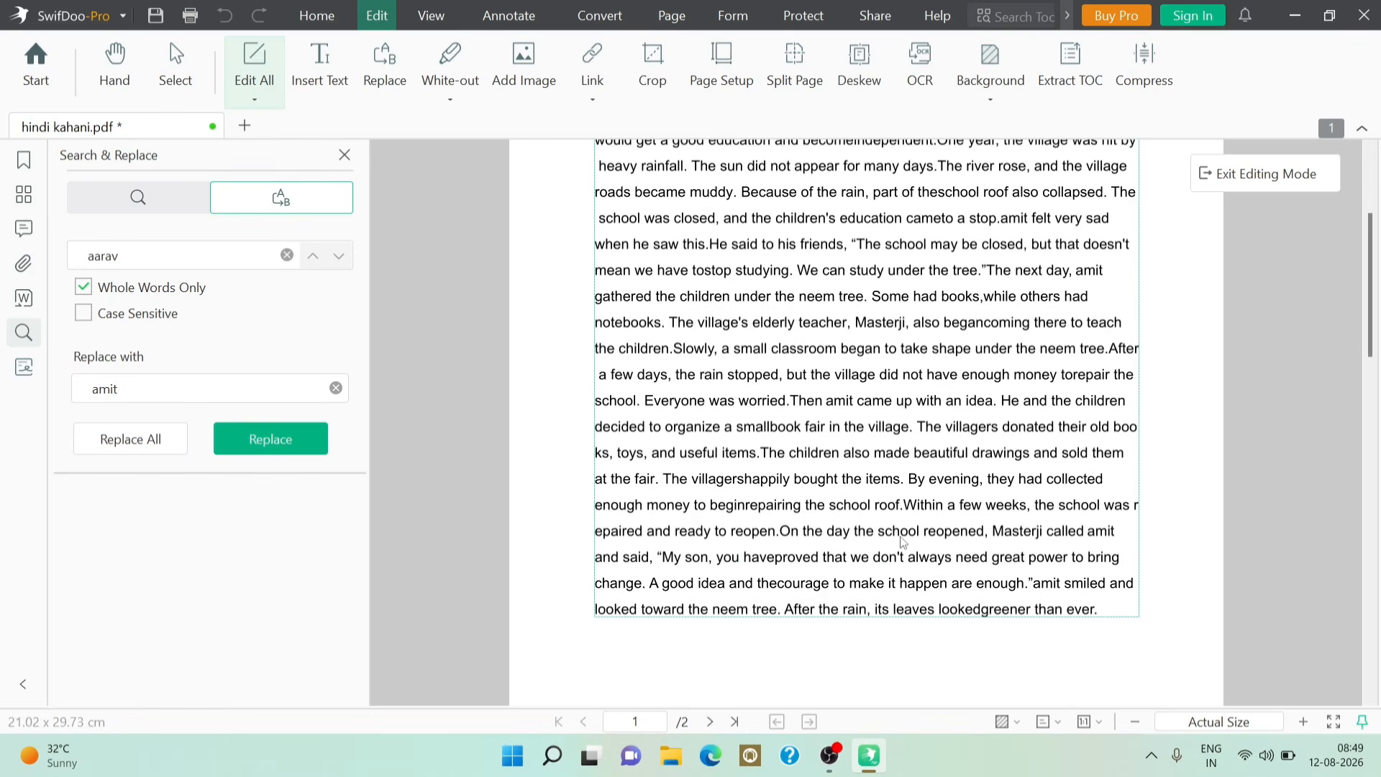
pyautogui.scroll(1, 904, 542)
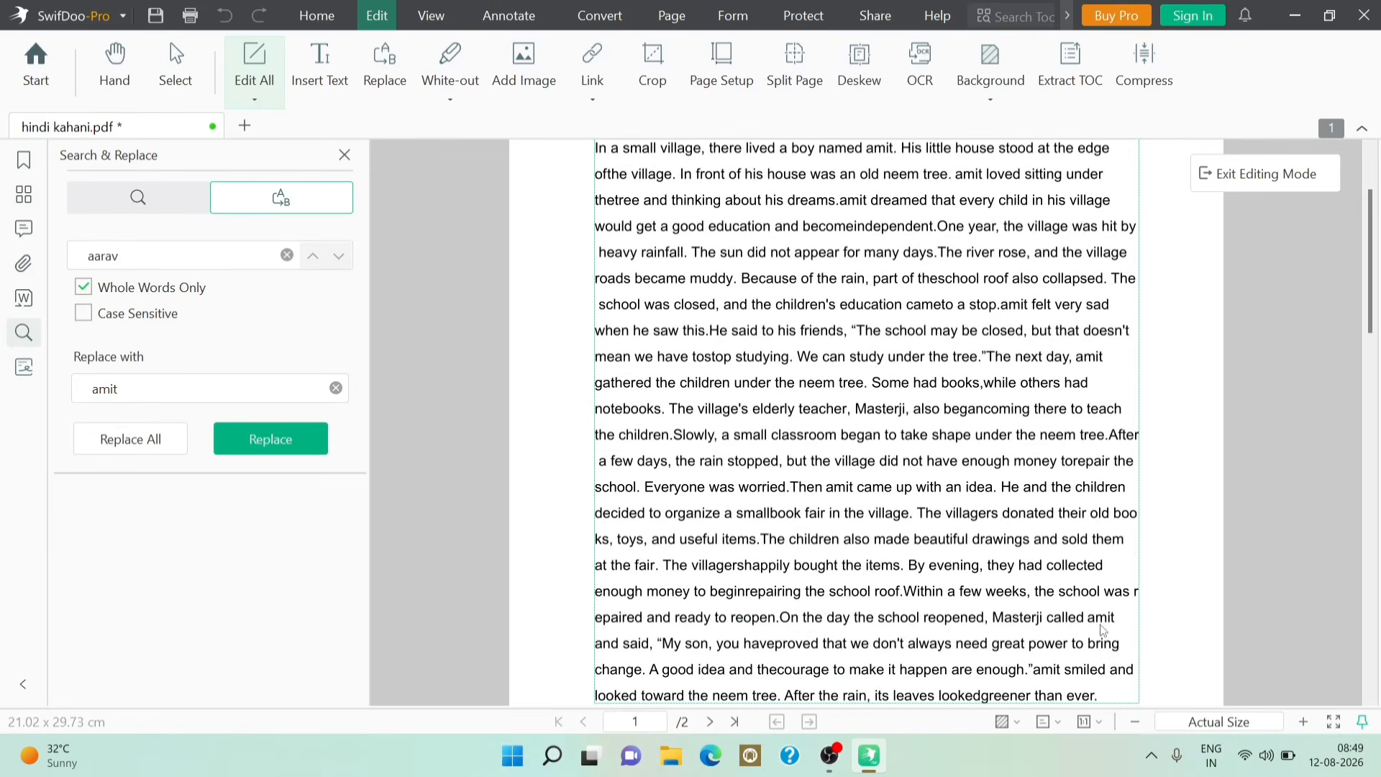
pyautogui.scroll(2, 864, 391)
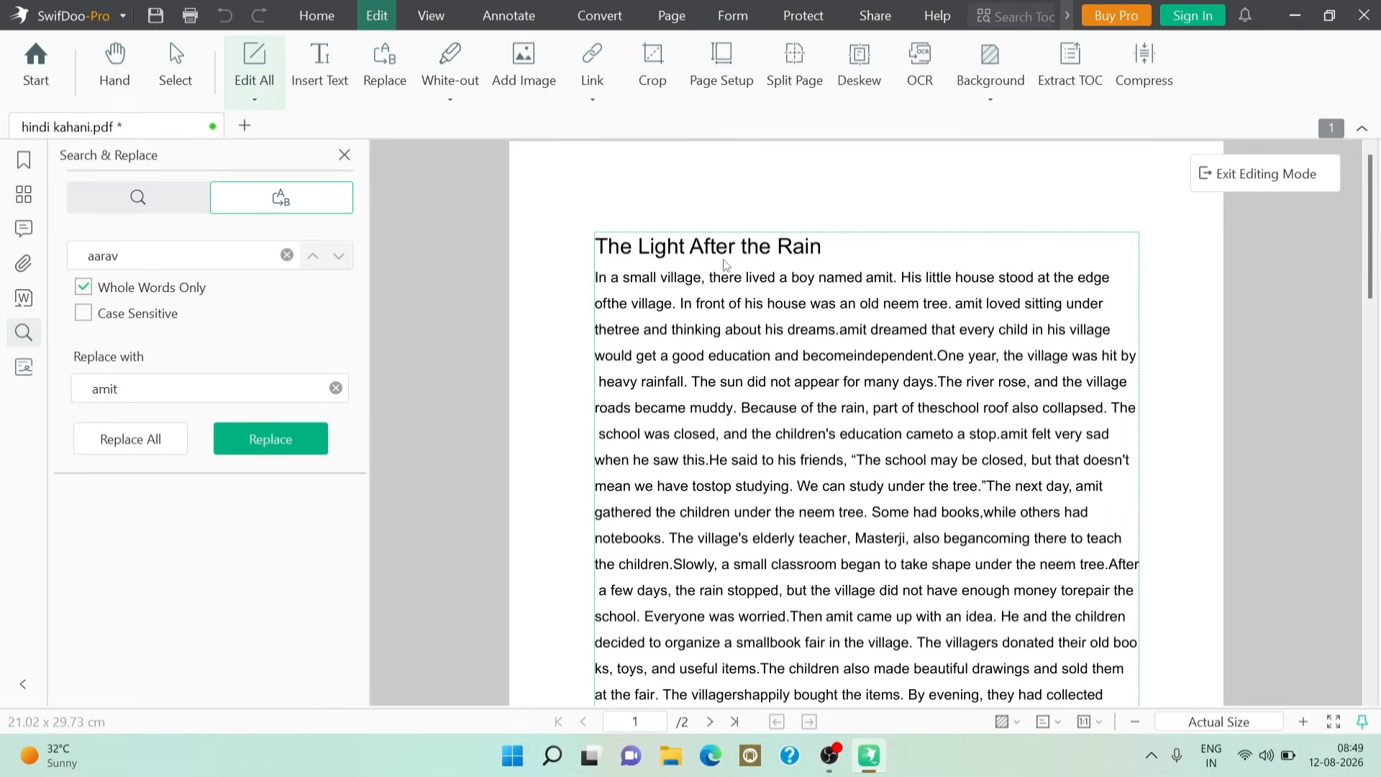
# Step: Dismiss the Page Setup save notice, check the Background options, and switch to the View tools
pyautogui.click(744, 76)
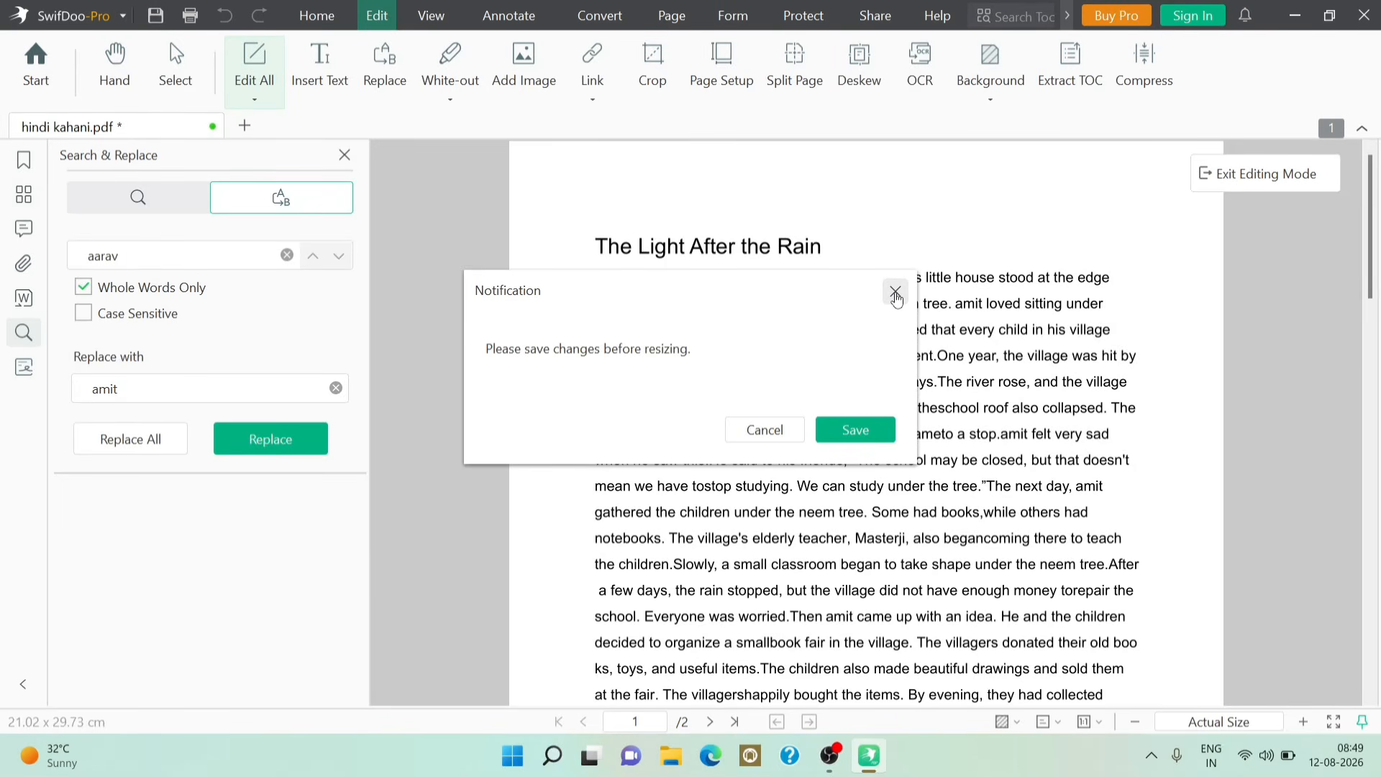
pyautogui.click(895, 291)
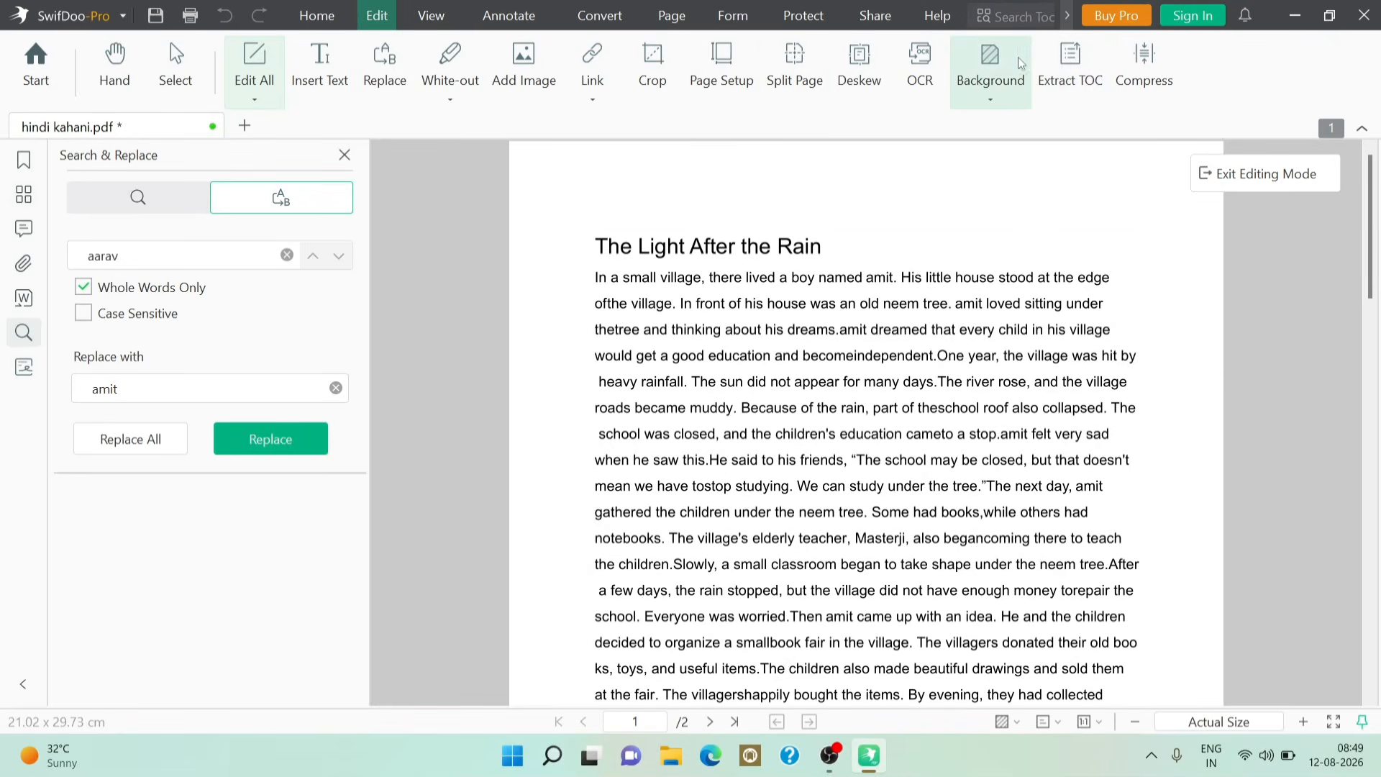
pyautogui.click(999, 107)
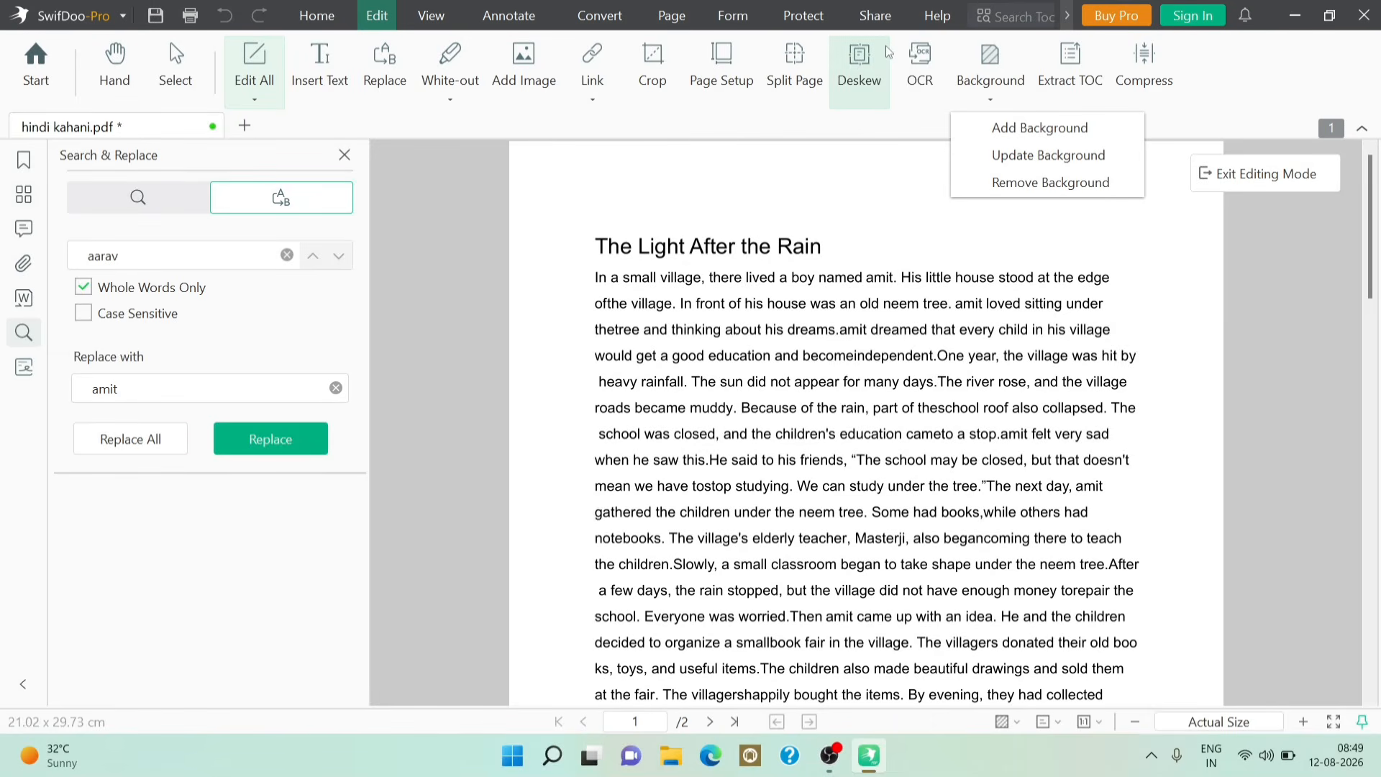
pyautogui.click(431, 16)
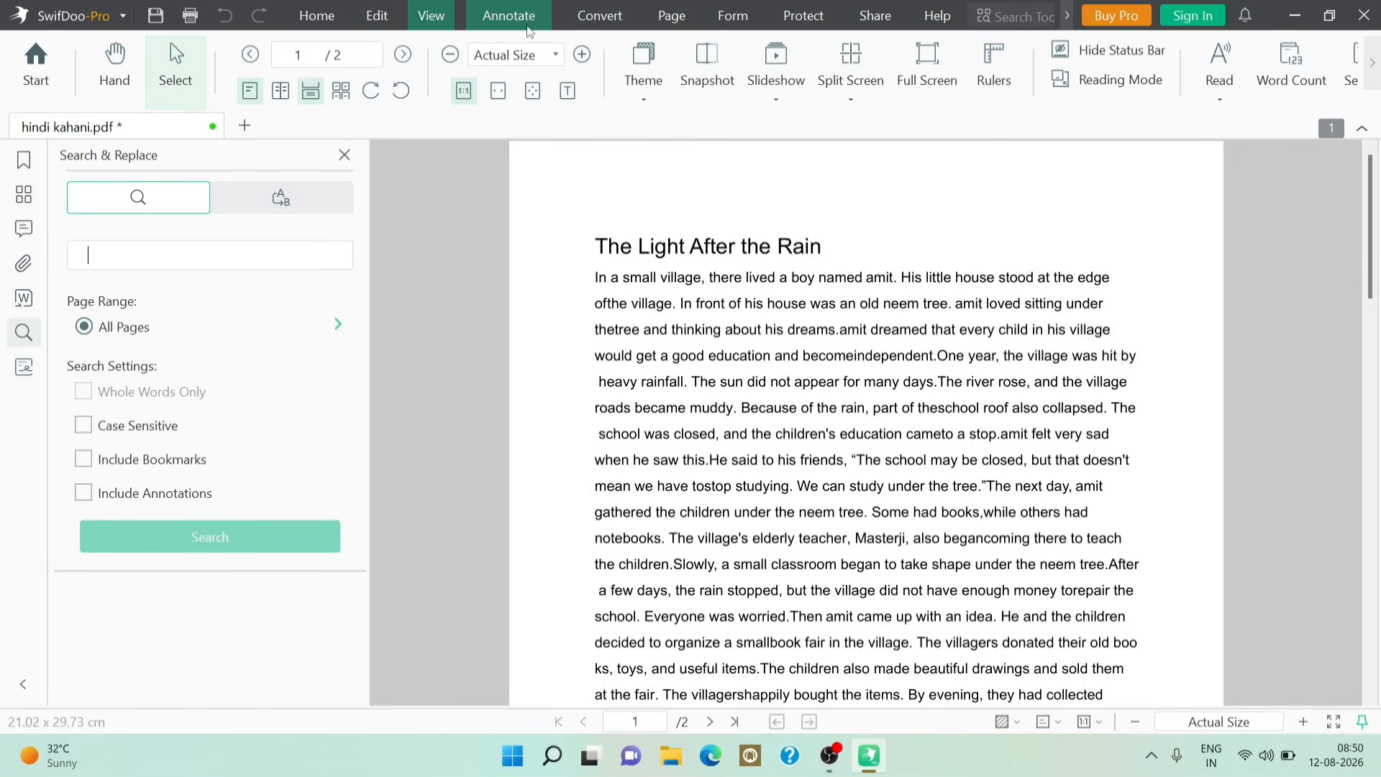
# Step: Switch to the Convert tools and close the Search & Replace side panel
pyautogui.click(616, 17)
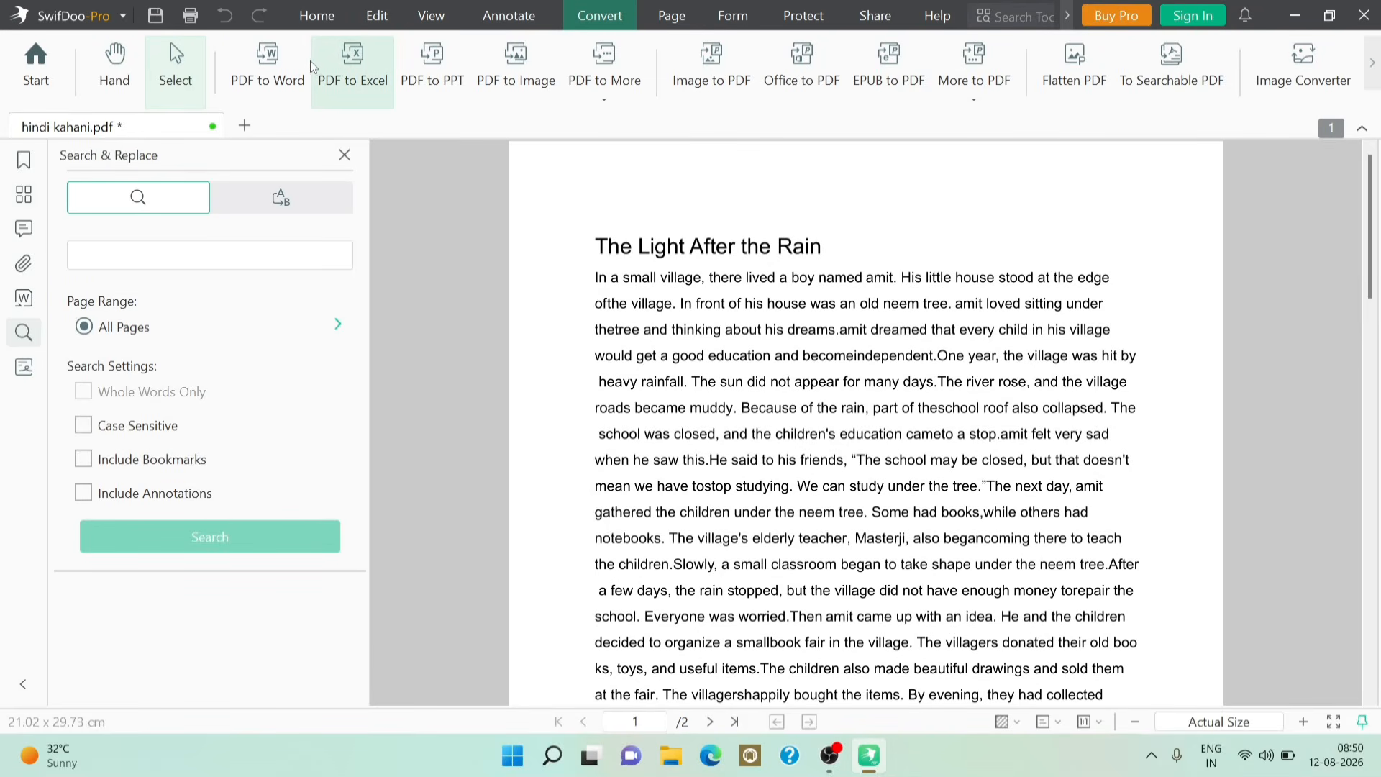
pyautogui.click(344, 154)
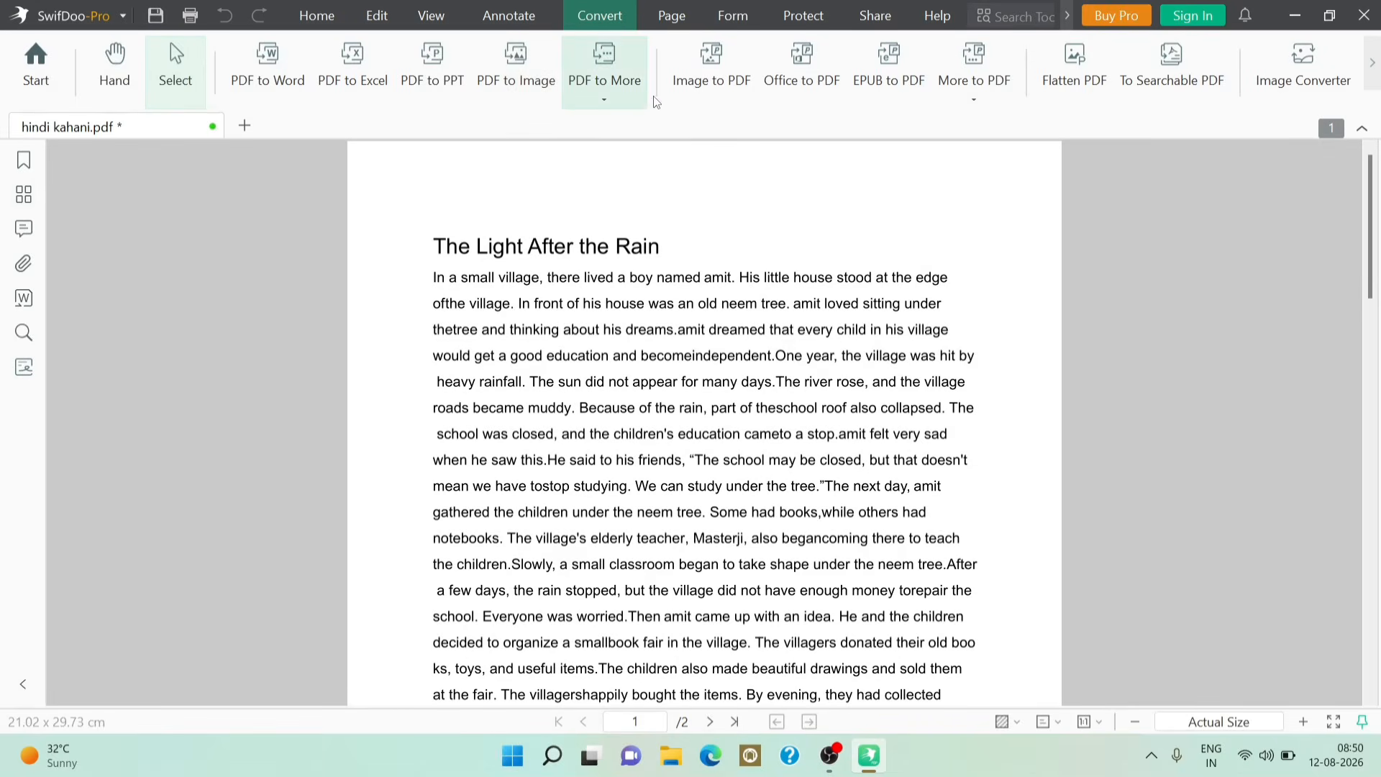
# Step: Convert hindi kahani.pdf with the PDF to Word converter into a .docx file
pyautogui.click(619, 97)
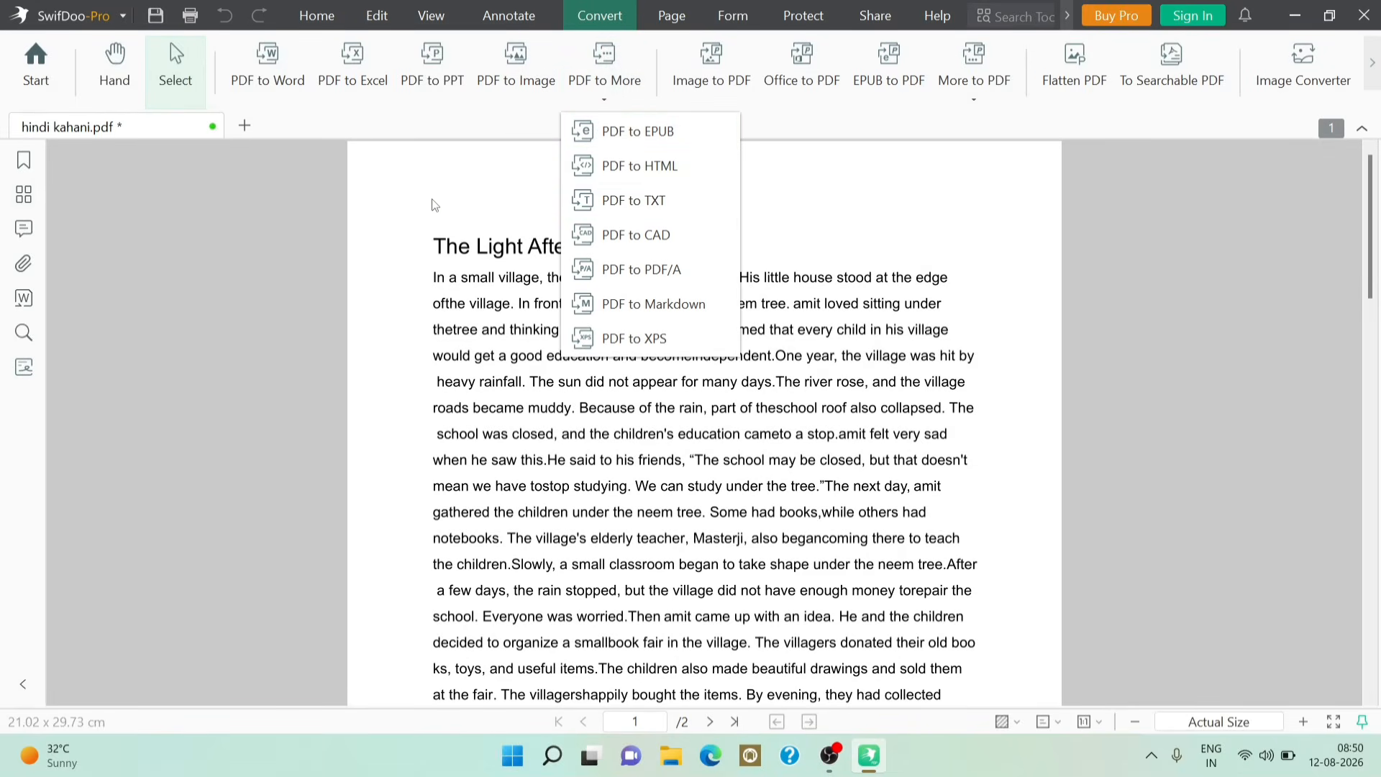
pyautogui.click(280, 72)
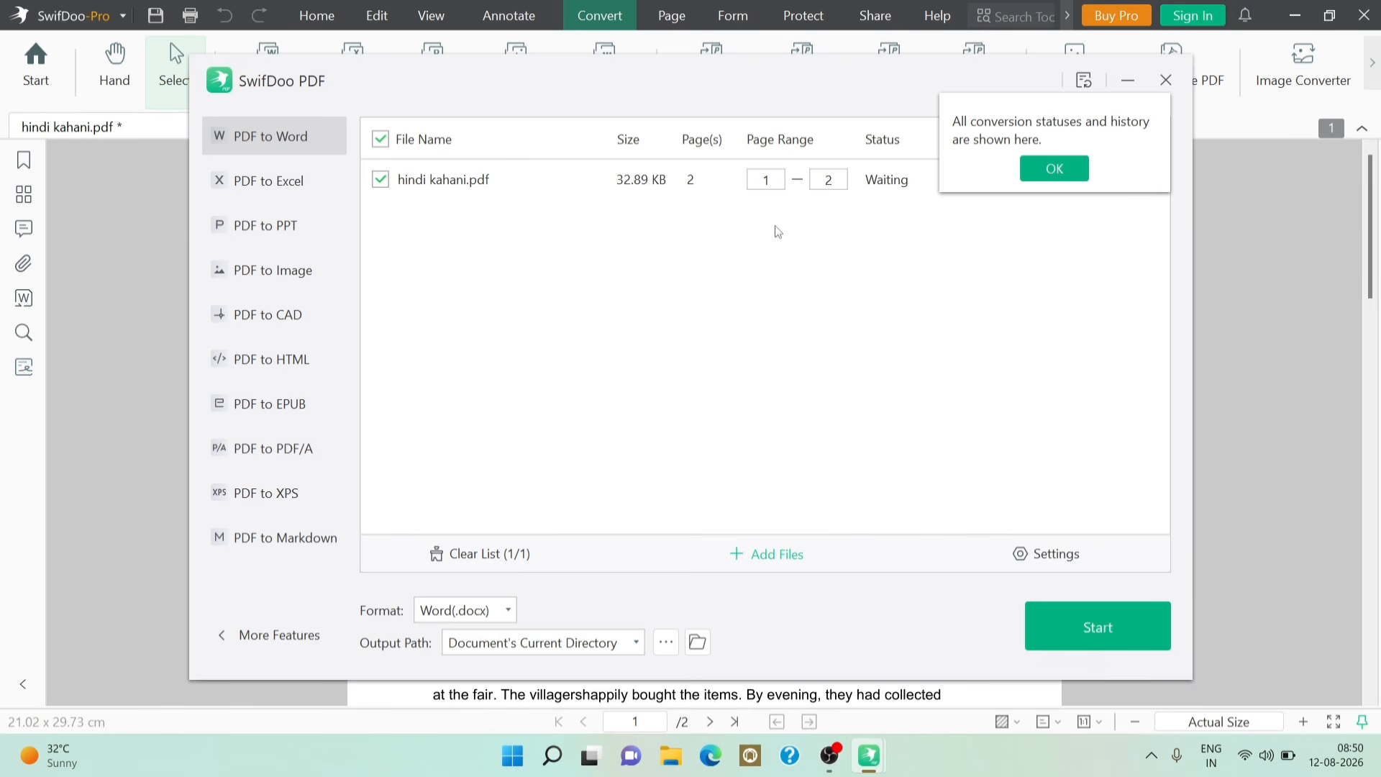
pyautogui.click(1055, 170)
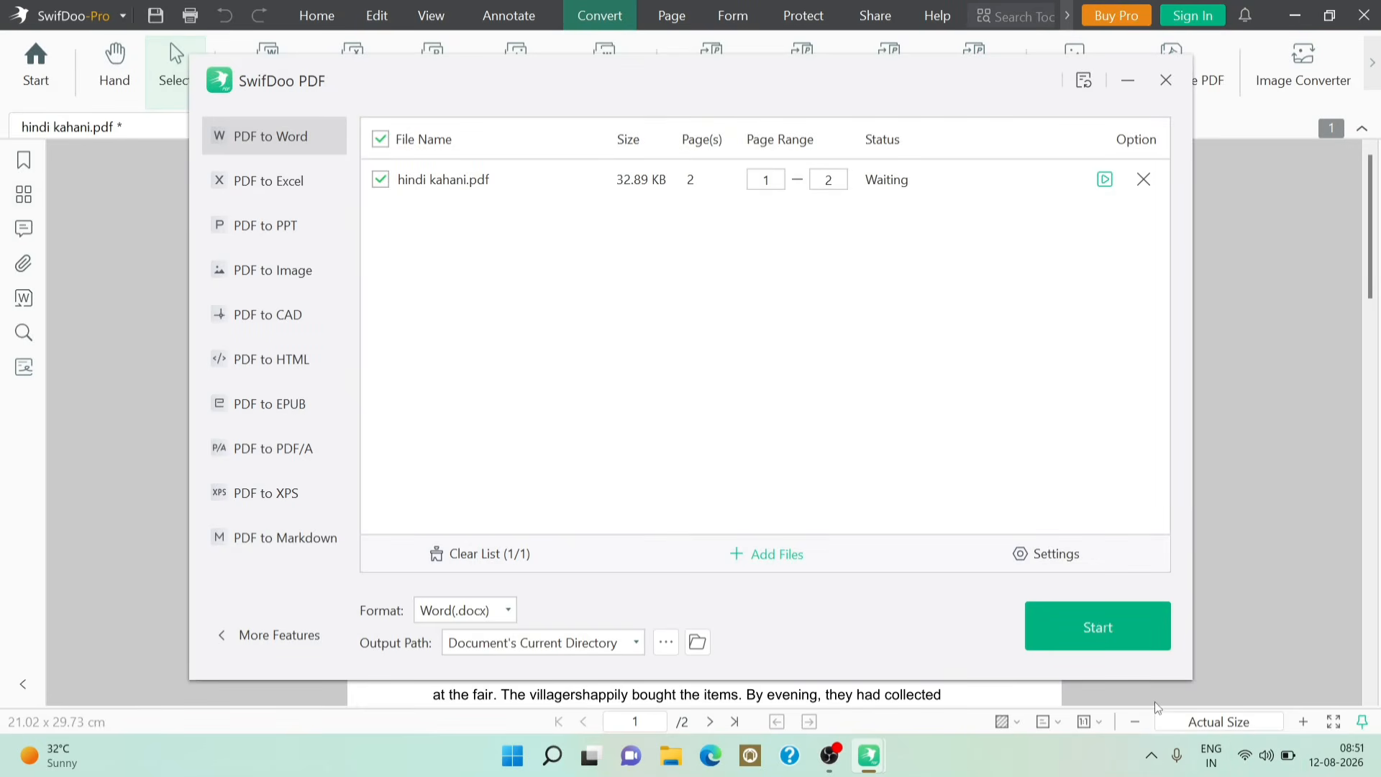
pyautogui.click(1119, 637)
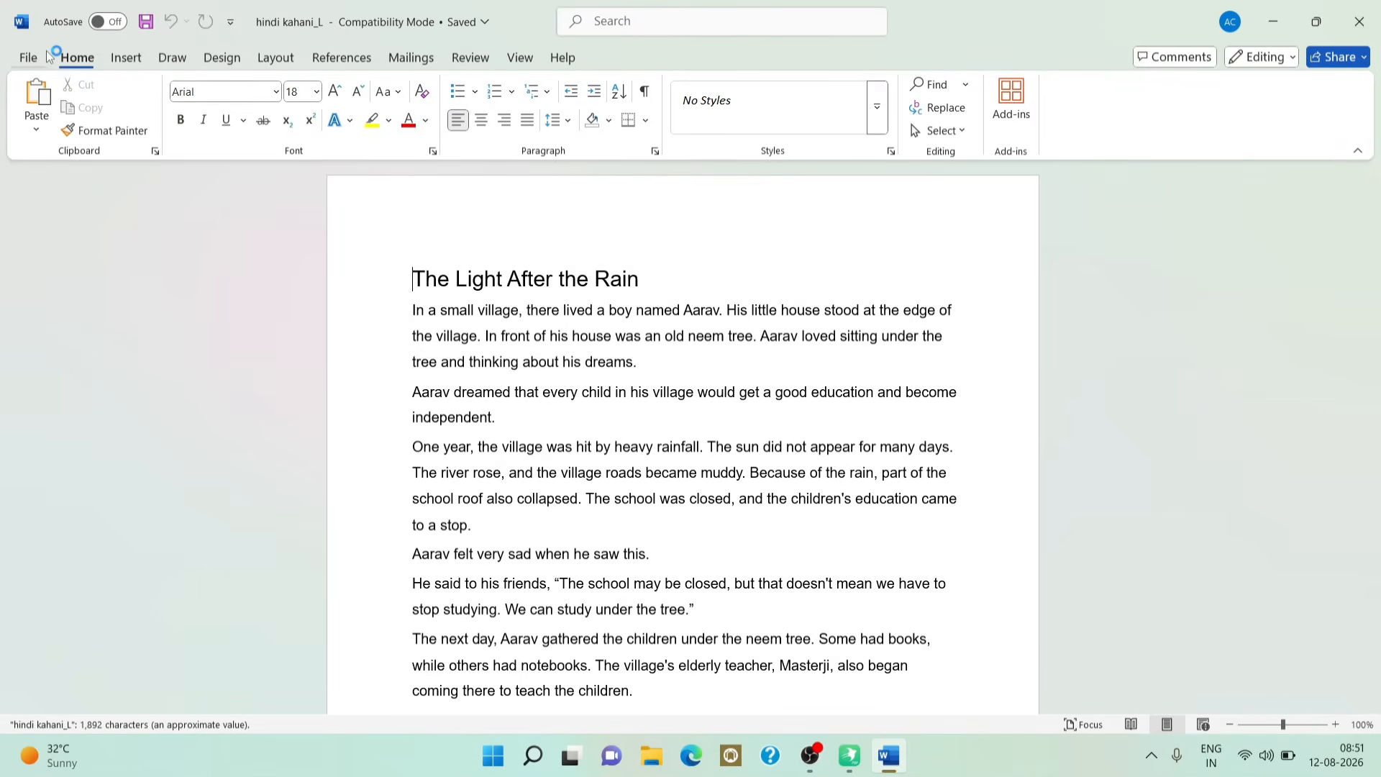
# Step: Review the 2-page hindi kahani_L story text in Word, then bring up SwifDoo PDF's taskbar windows
pyautogui.scroll(-3, 644, 421)
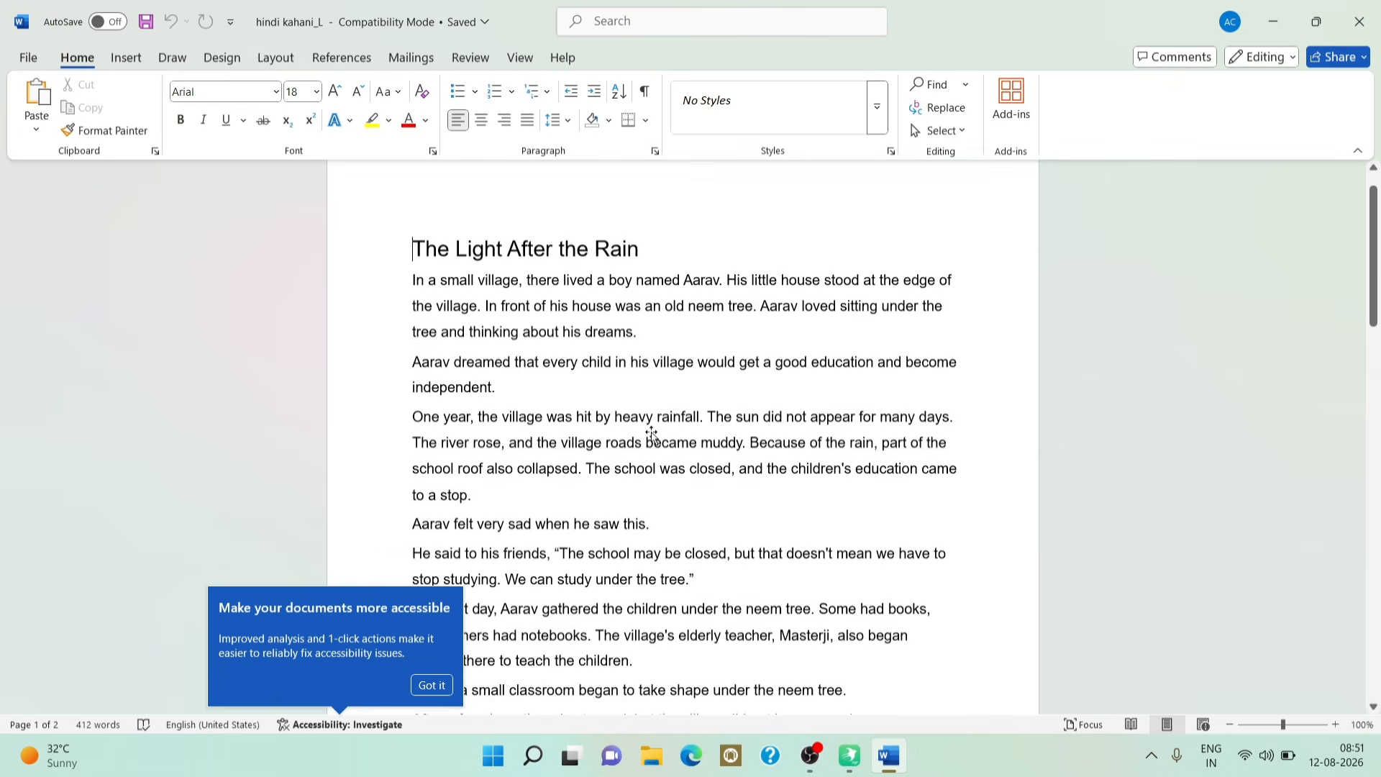
pyautogui.scroll(-2, 644, 421)
pyautogui.scroll(5, 642, 417)
pyautogui.scroll(-12, 642, 418)
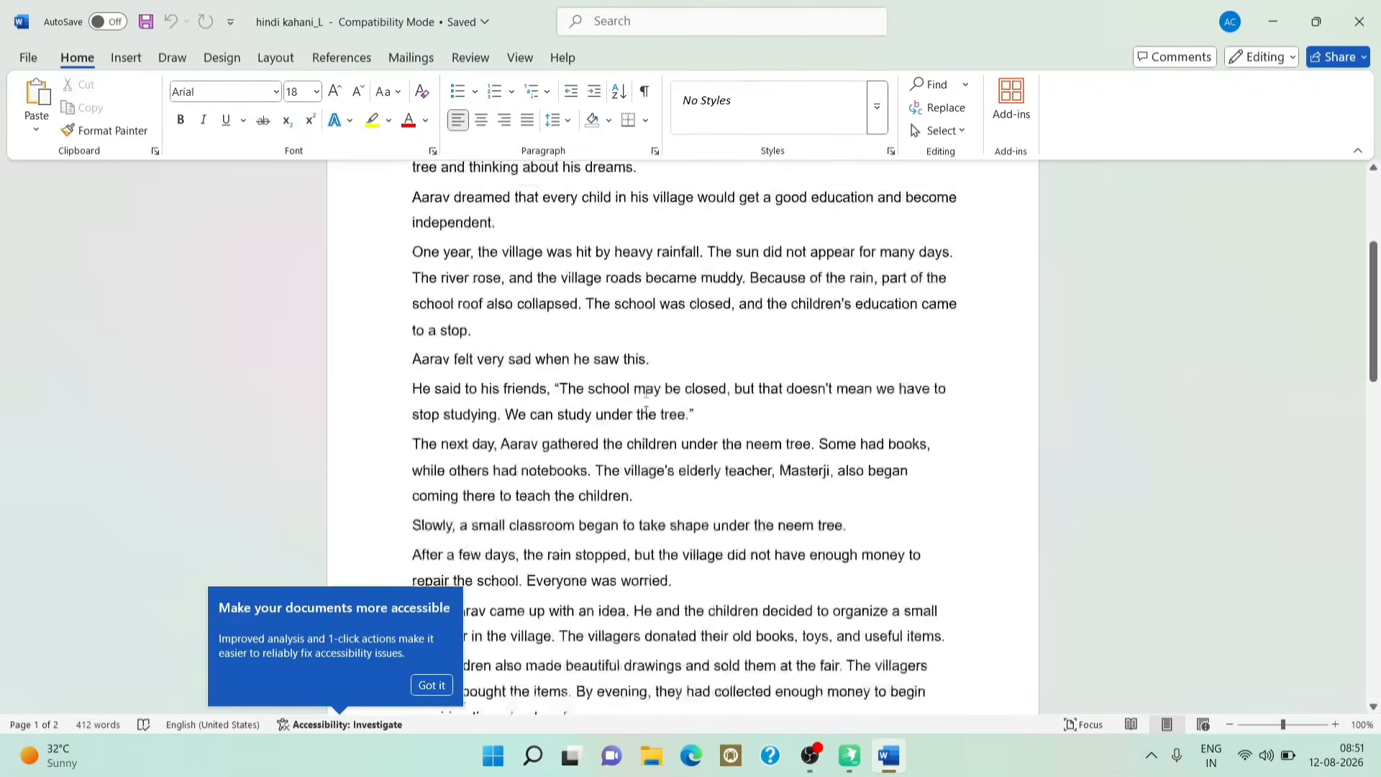
pyautogui.scroll(10, 645, 409)
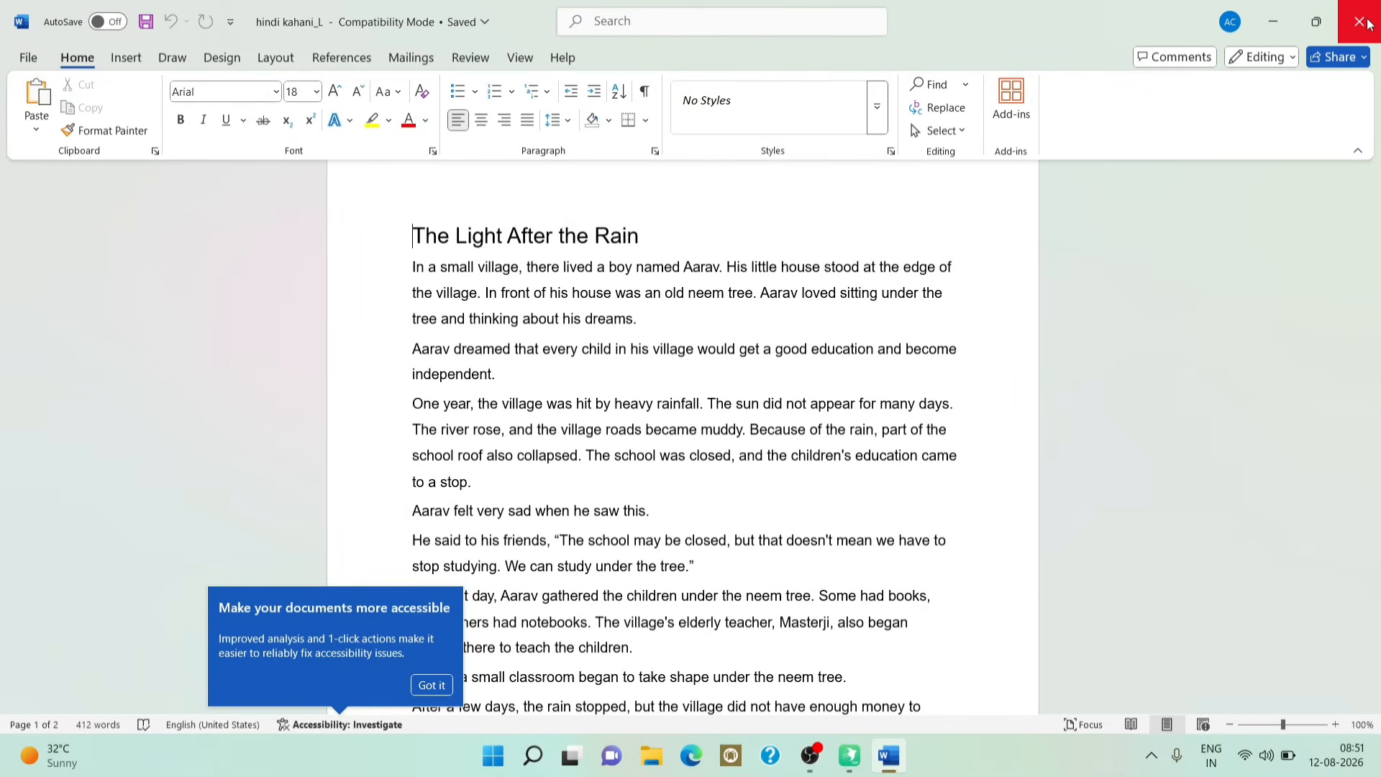
pyautogui.click(853, 756)
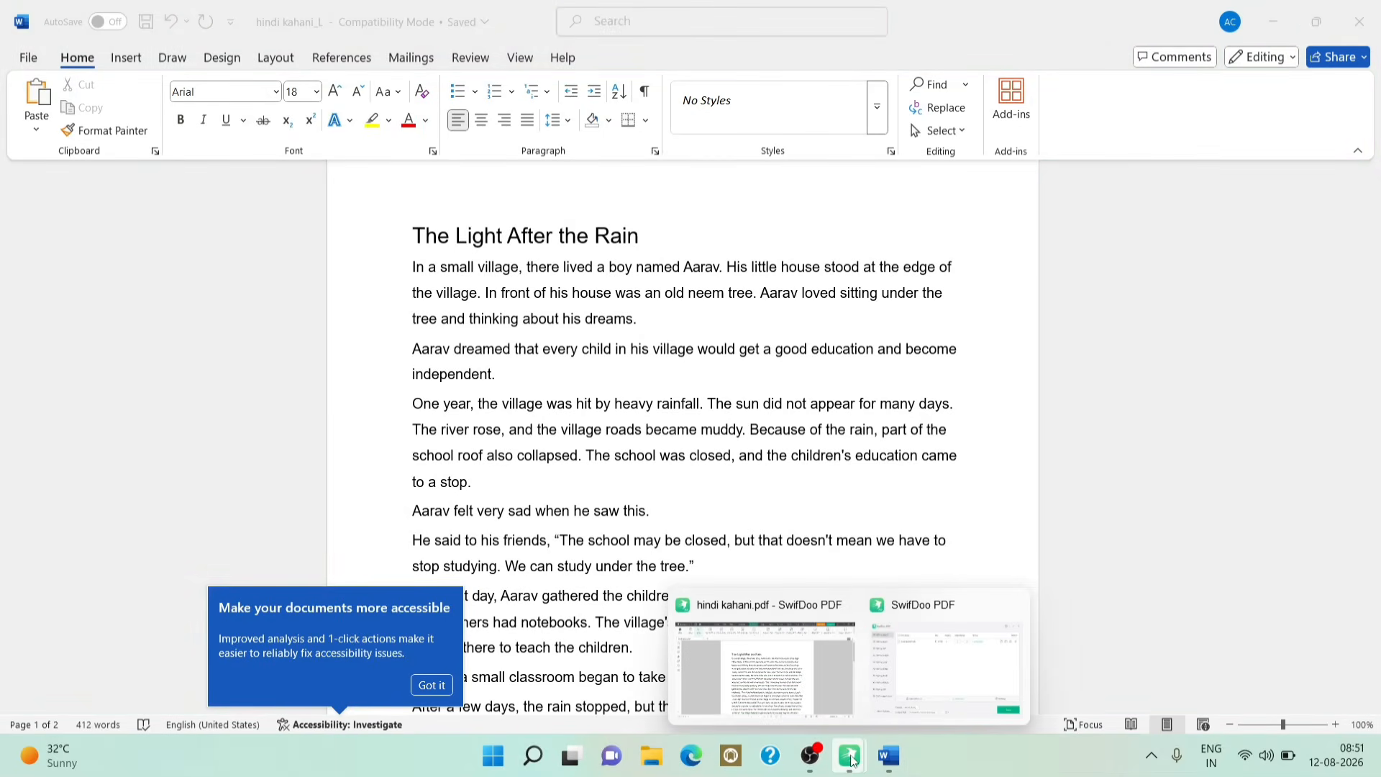
# Step: Return to hindi kahani.pdf in SwifDoo PDF and show its Protect tools
pyautogui.click(826, 683)
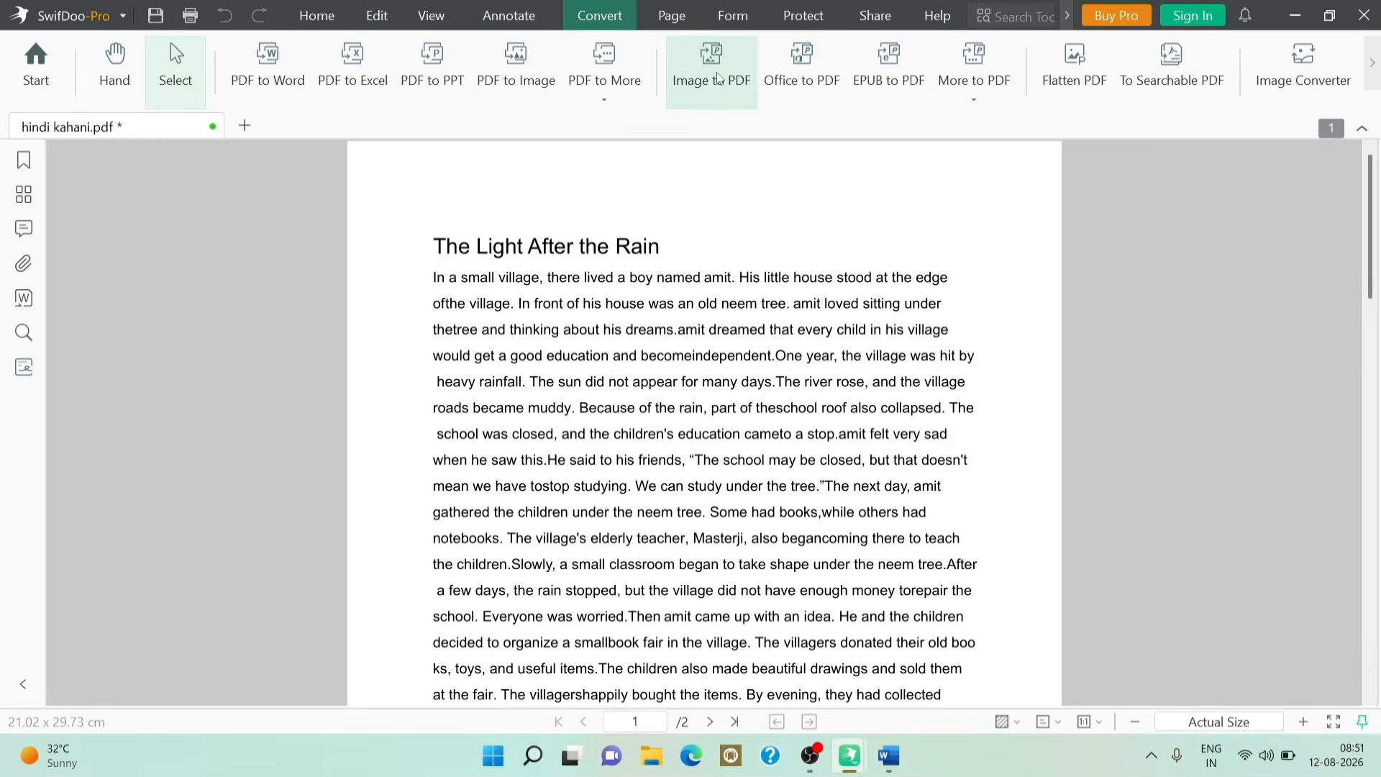
pyautogui.click(668, 21)
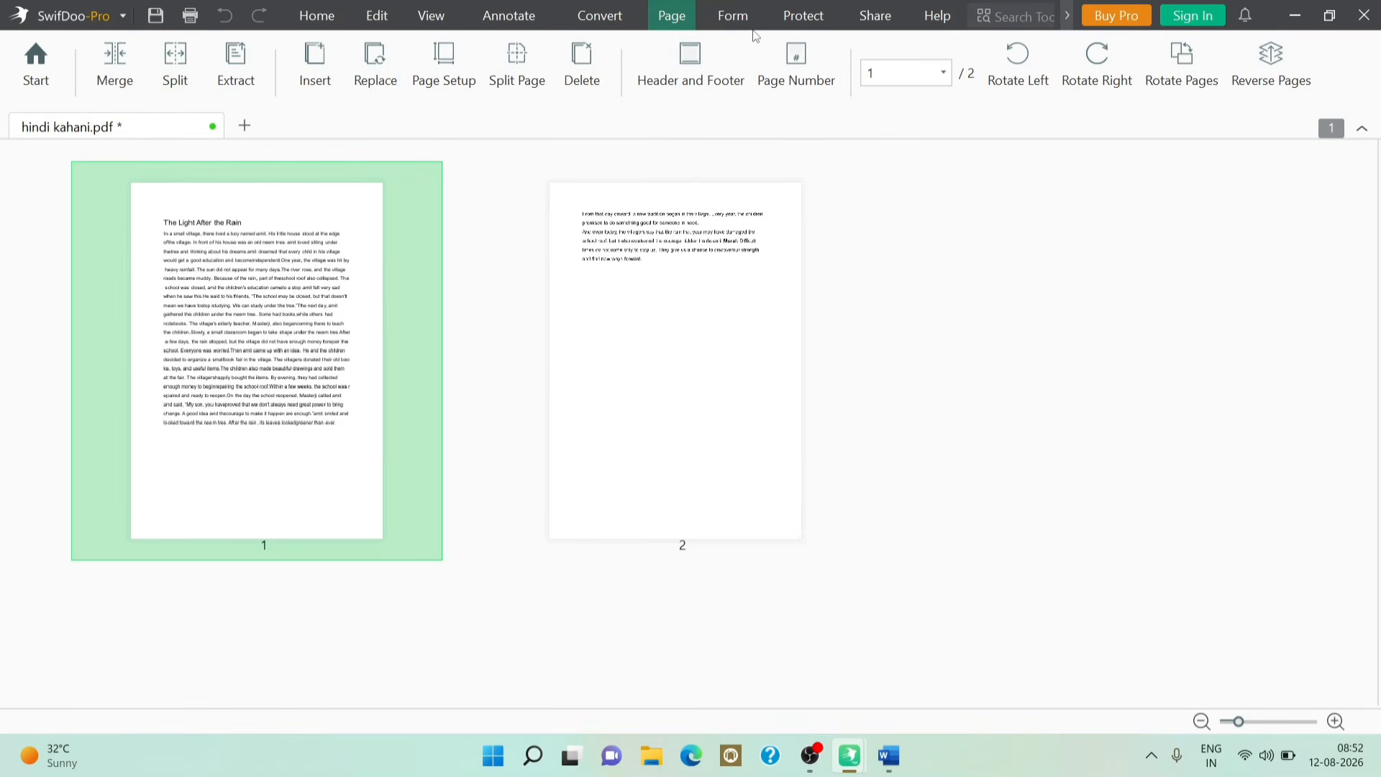
pyautogui.click(795, 19)
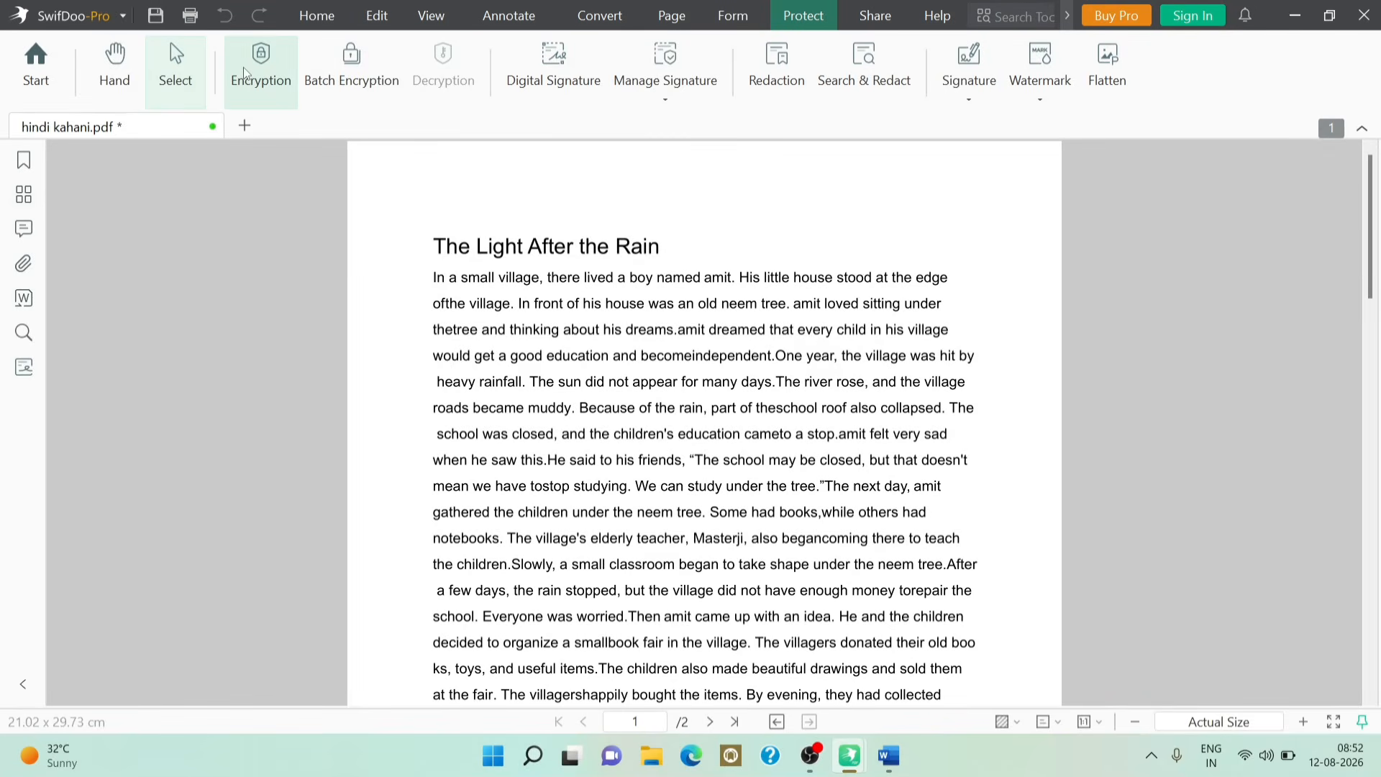
# Step: Save hindi kahani.pdf, encrypt it with an open password, and reopen it using that password
pyautogui.click(272, 63)
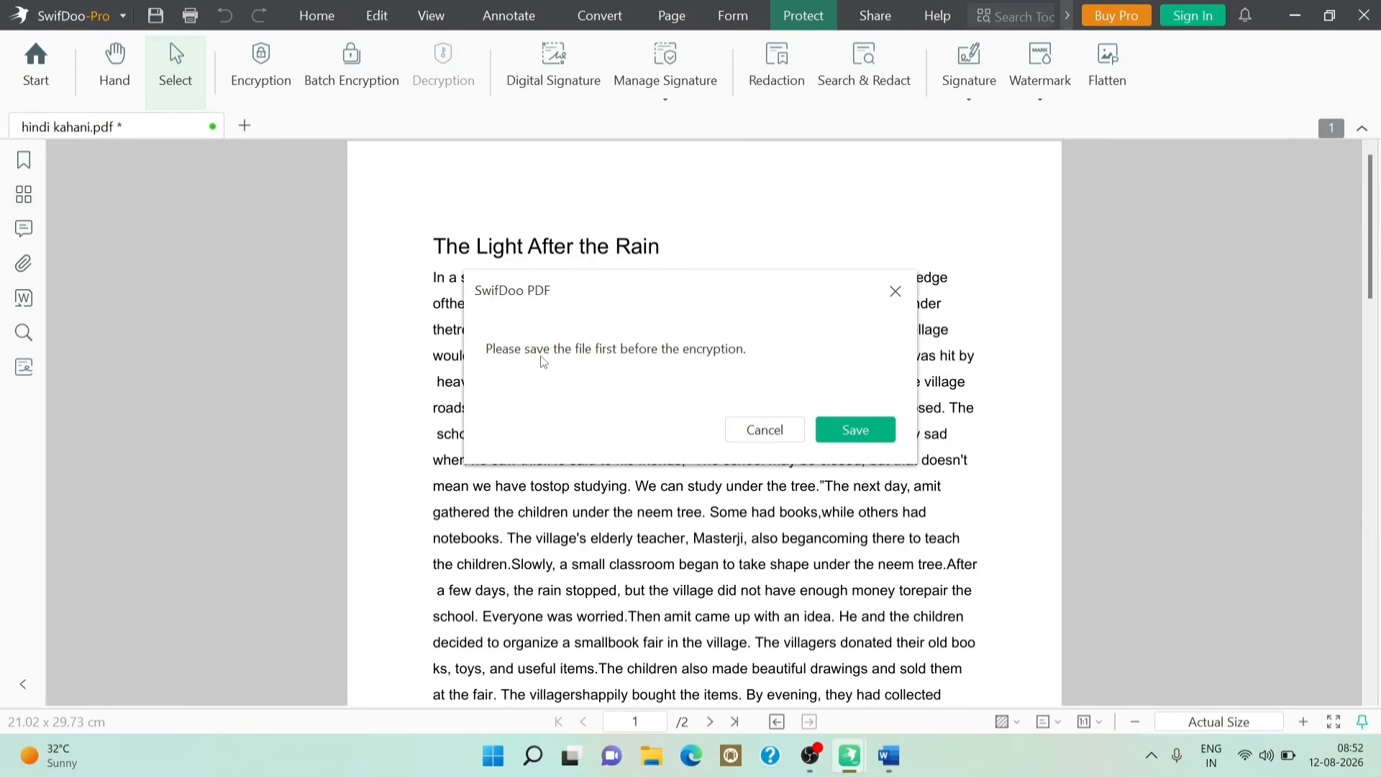
pyautogui.click(846, 431)
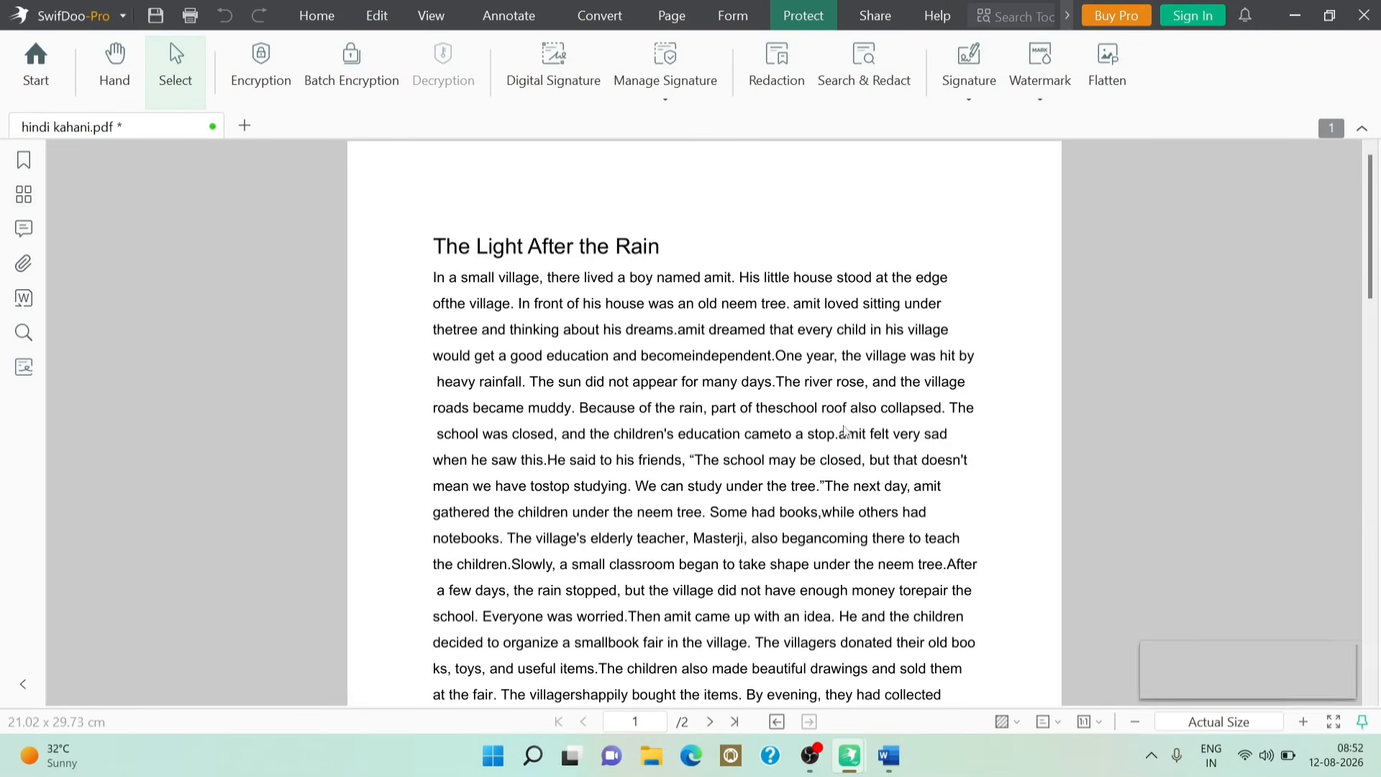
pyautogui.click(249, 84)
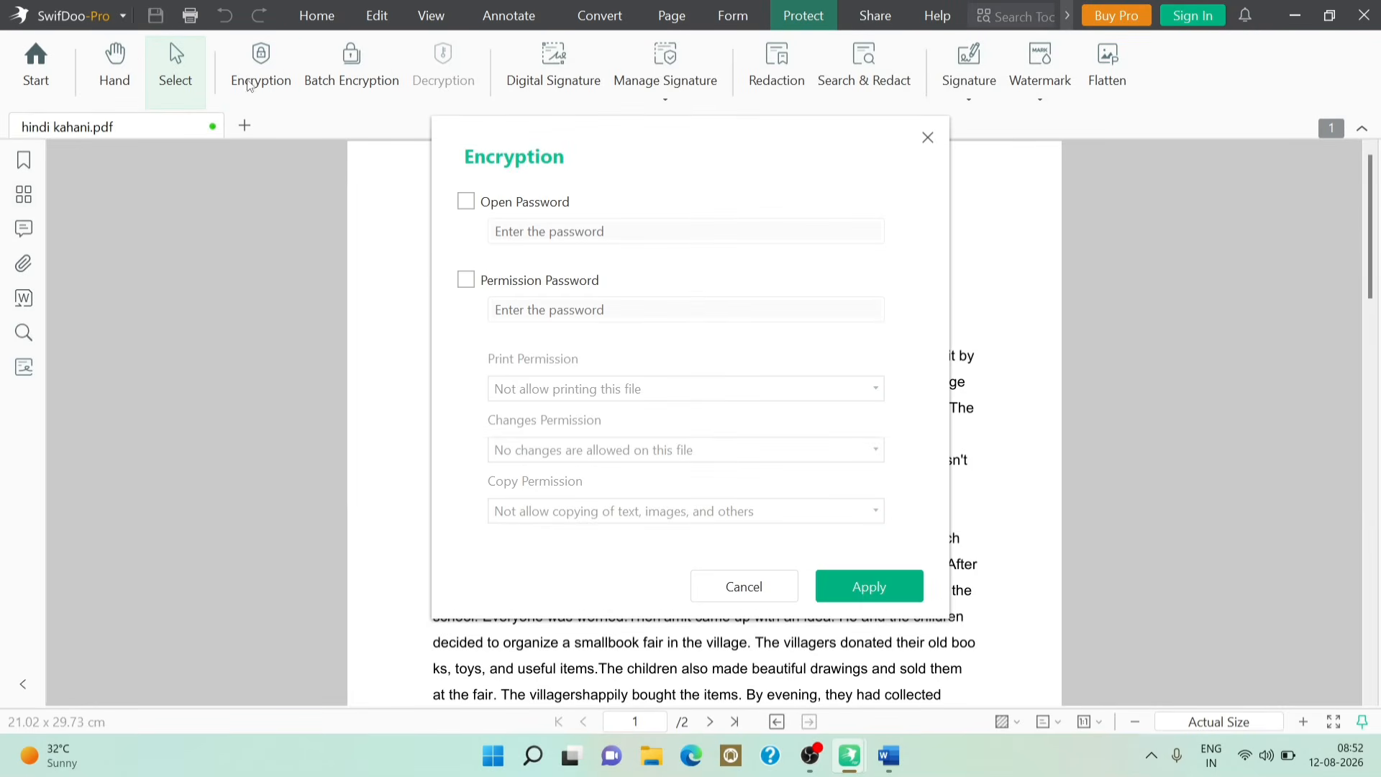
pyautogui.click(467, 202)
pyautogui.click(543, 233)
pyautogui.click(871, 586)
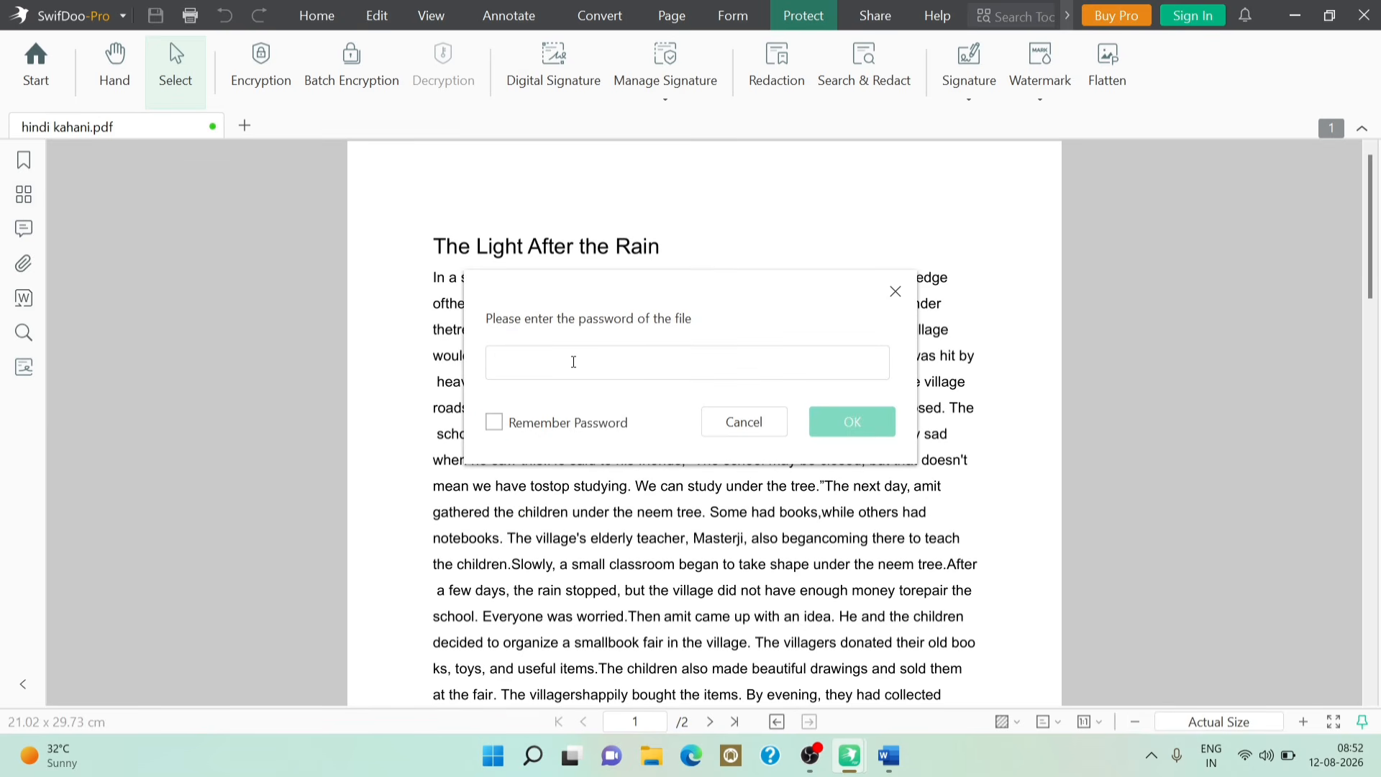
pyautogui.write('1***')
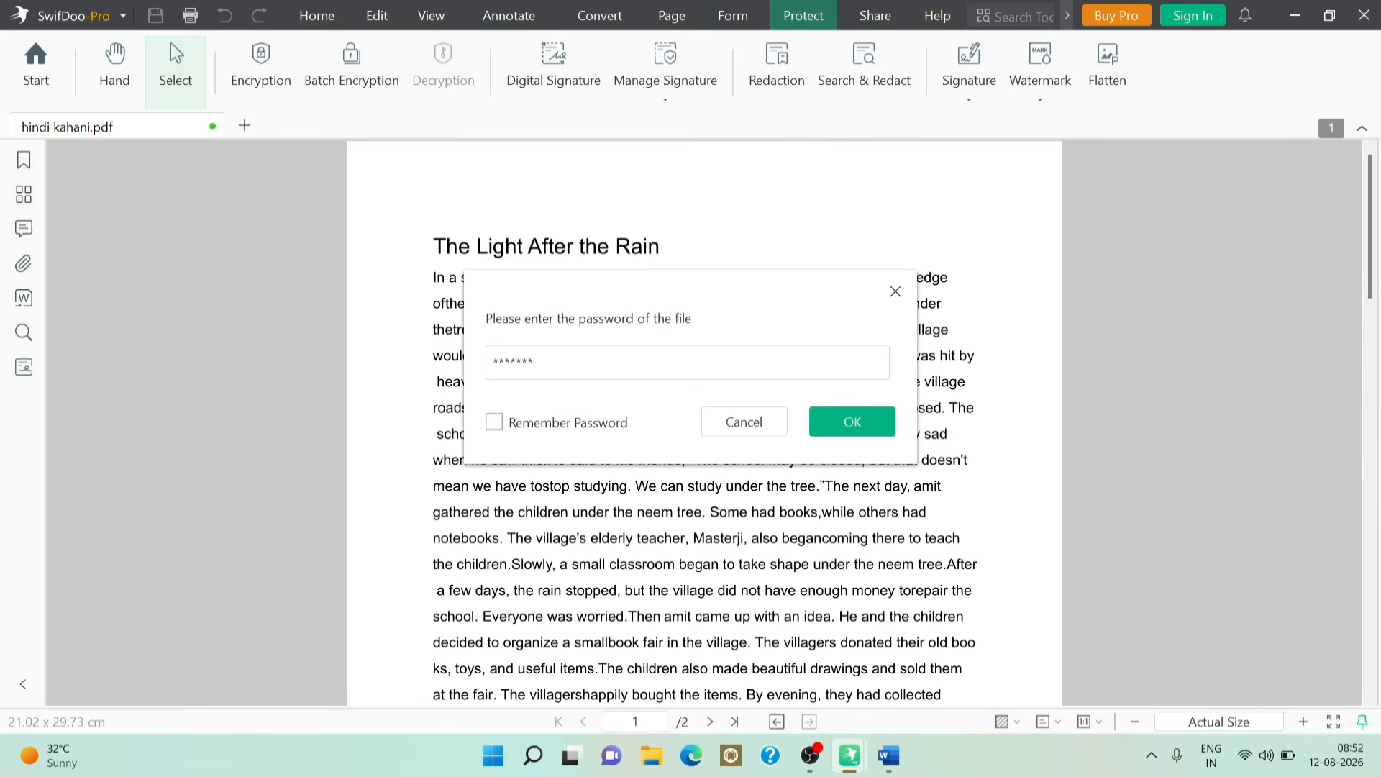
pyautogui.click(494, 423)
pyautogui.click(853, 429)
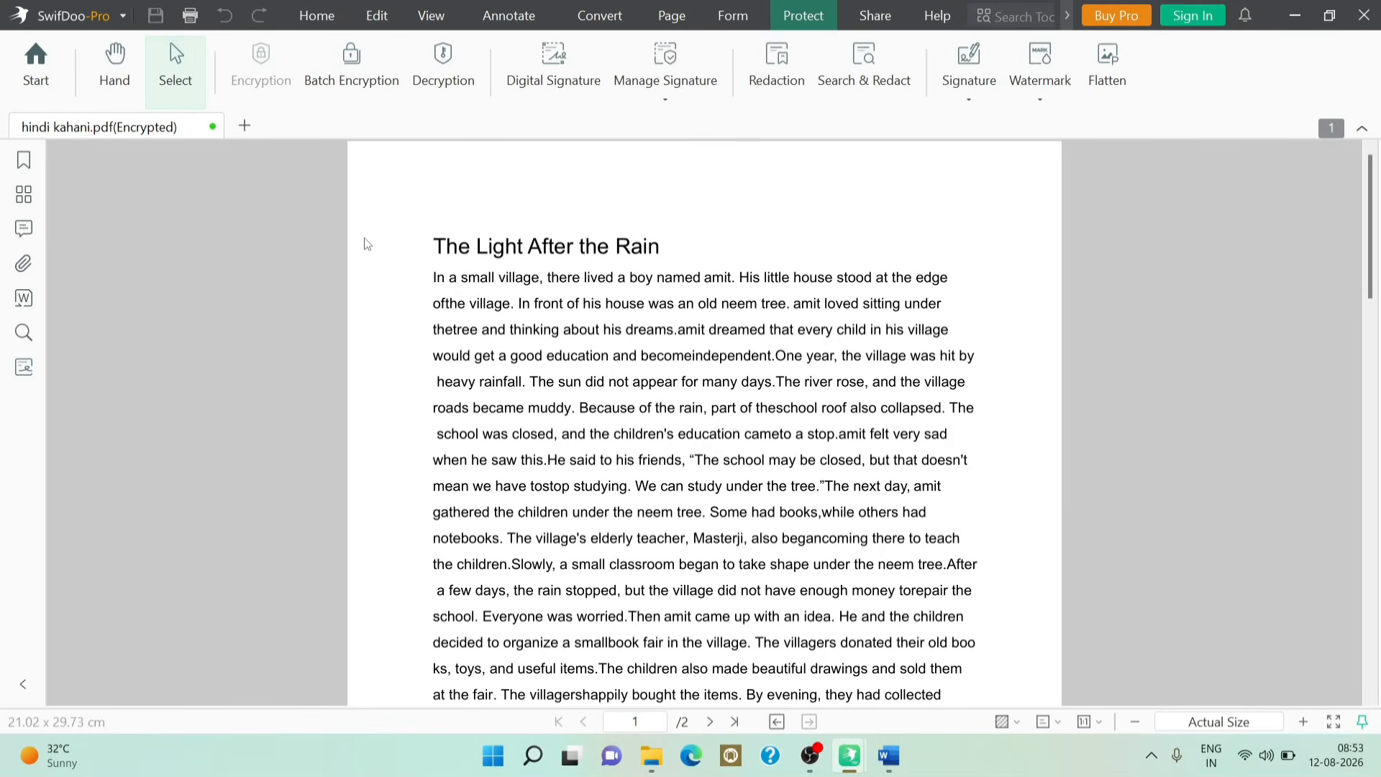
# Step: Remove the open password from hindi kahani.pdf and apply the SECRET FILE watermark
pyautogui.click(451, 72)
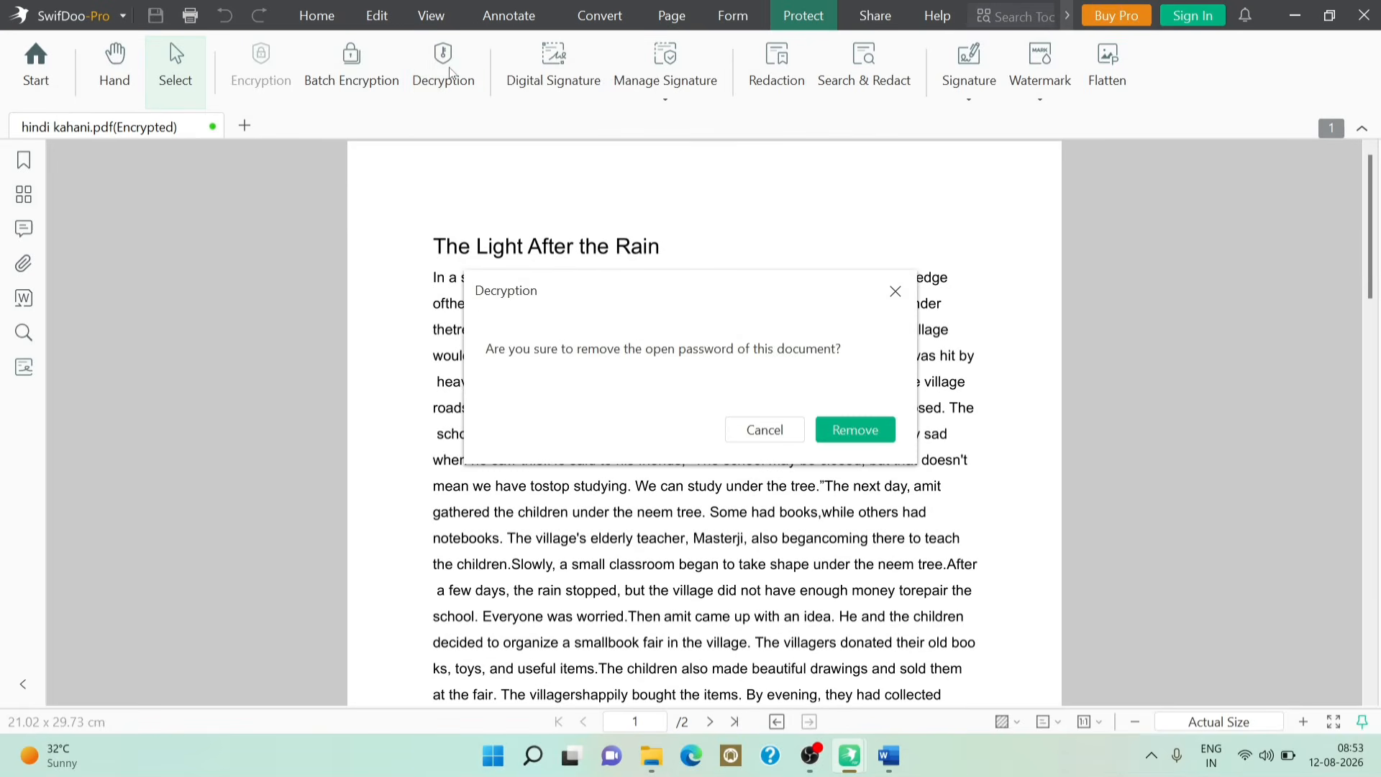
pyautogui.click(832, 434)
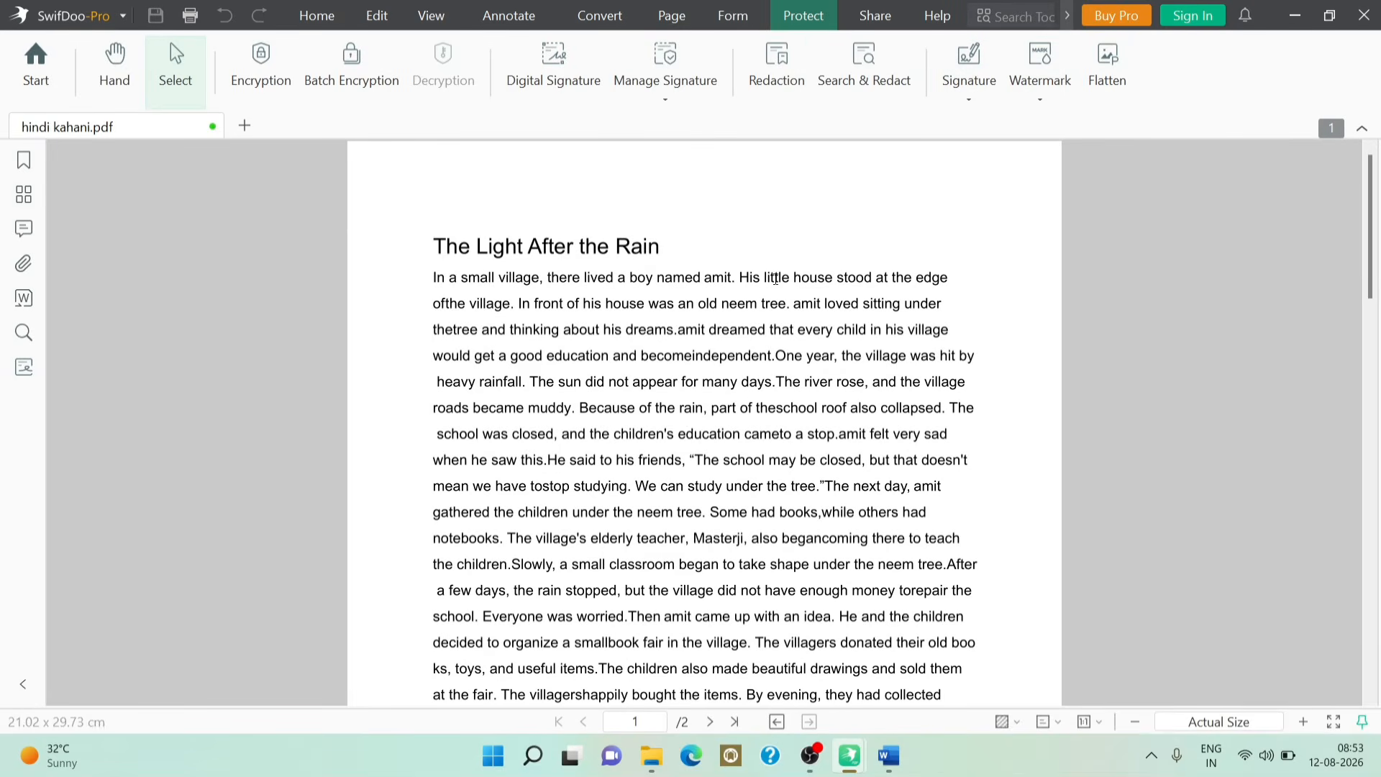
pyautogui.click(1031, 81)
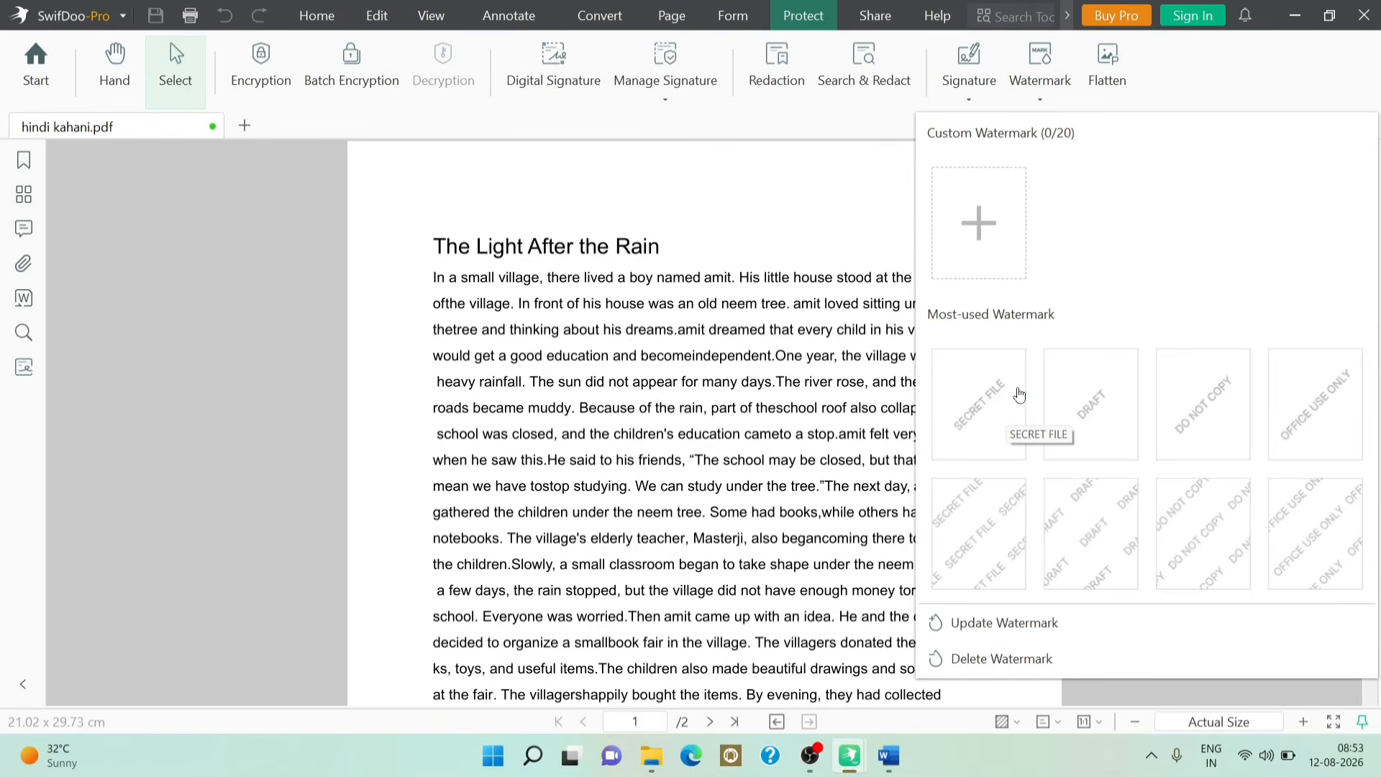
pyautogui.click(991, 393)
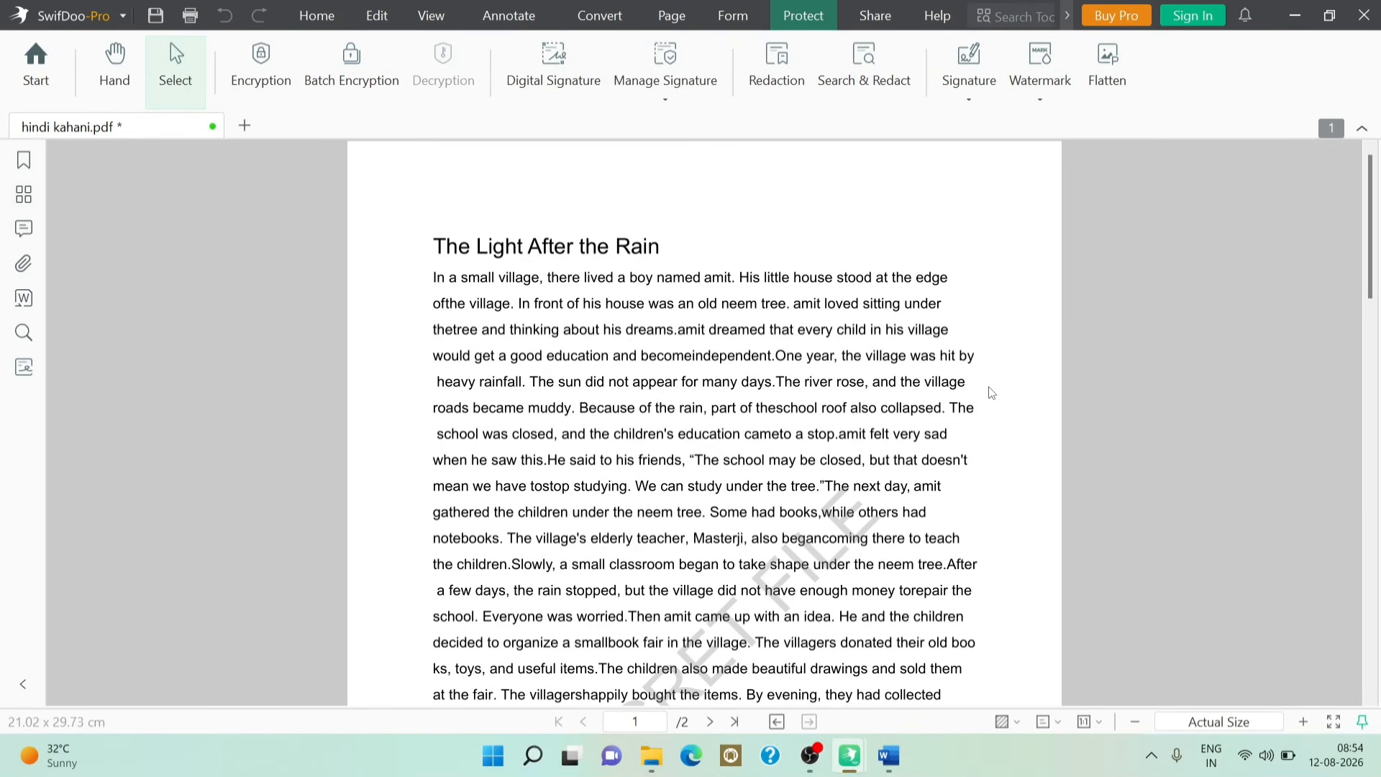
# Step: Delete all watermarks so the story page is clean again
pyautogui.scroll(-3, 711, 662)
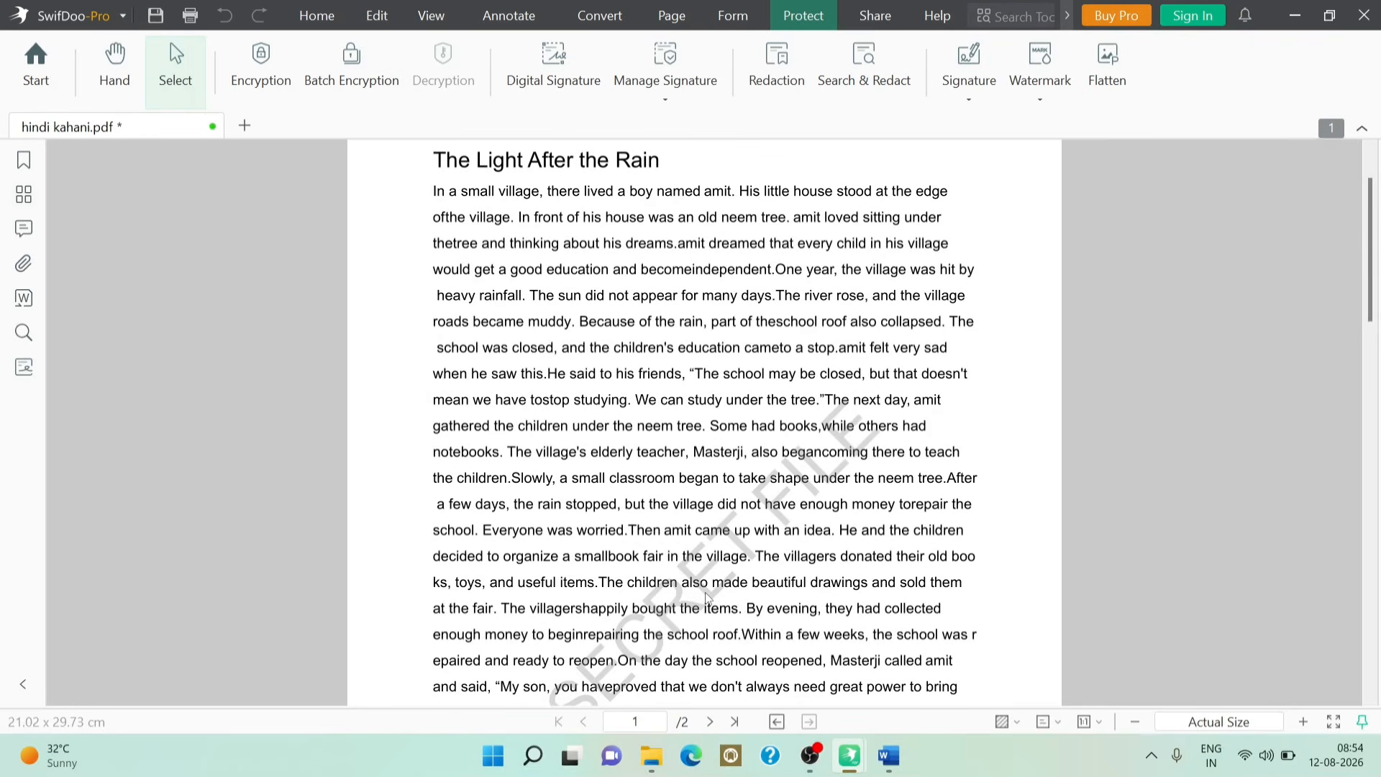
pyautogui.click(1055, 100)
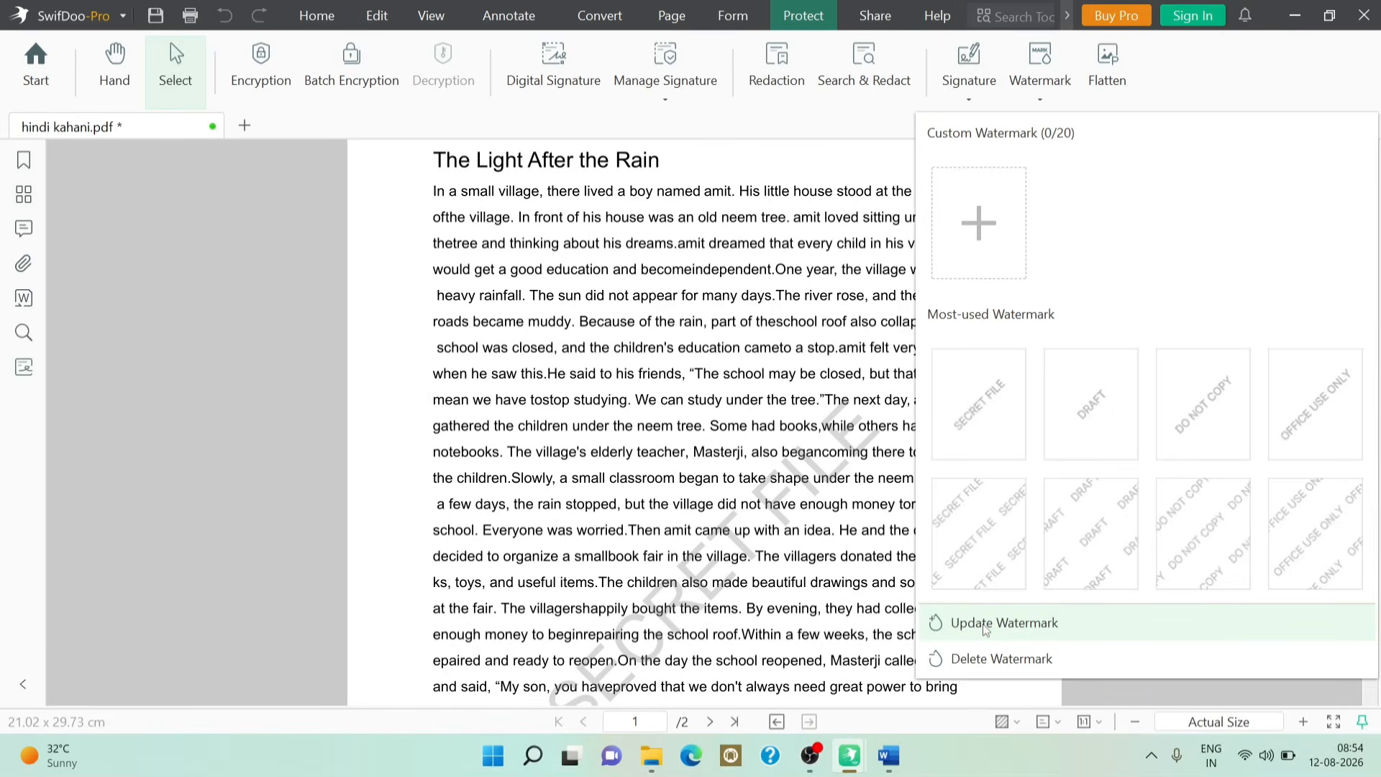
pyautogui.click(982, 659)
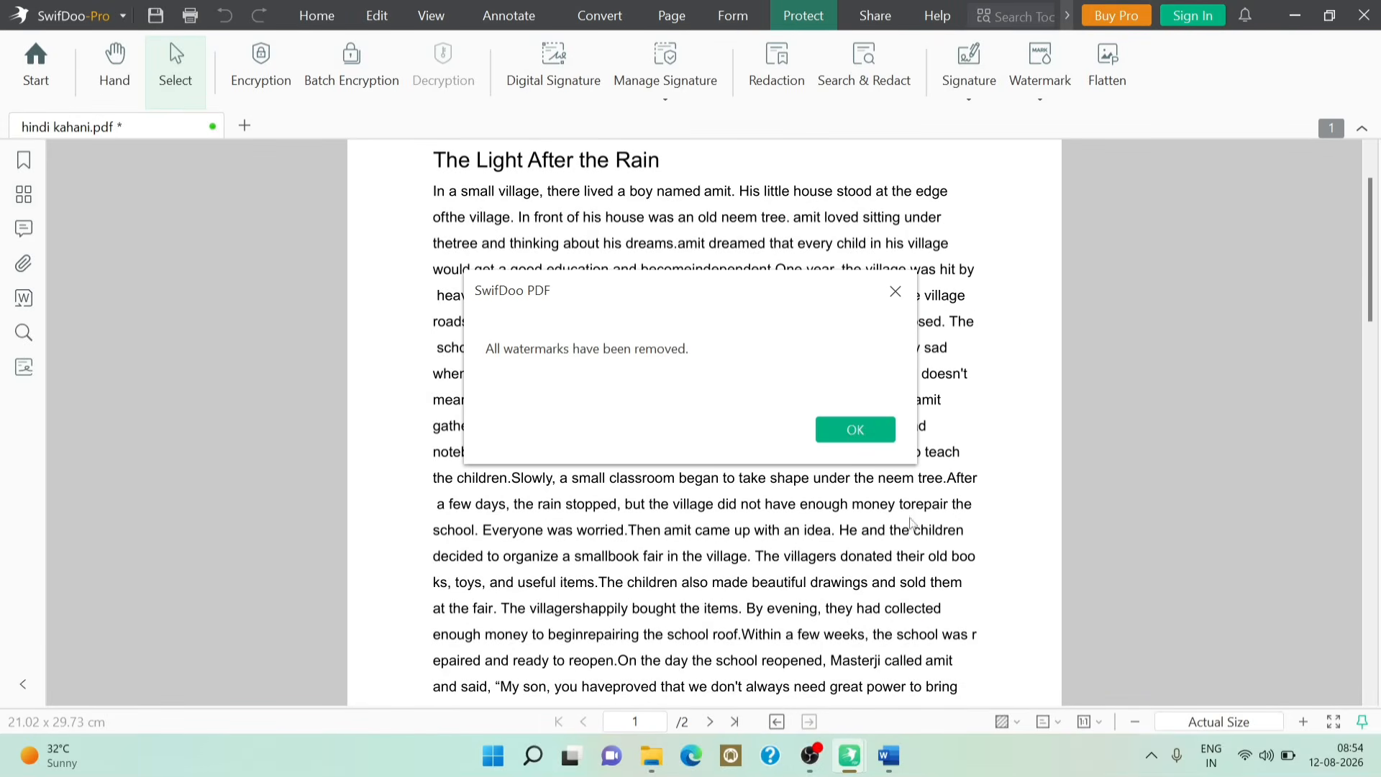
pyautogui.click(848, 431)
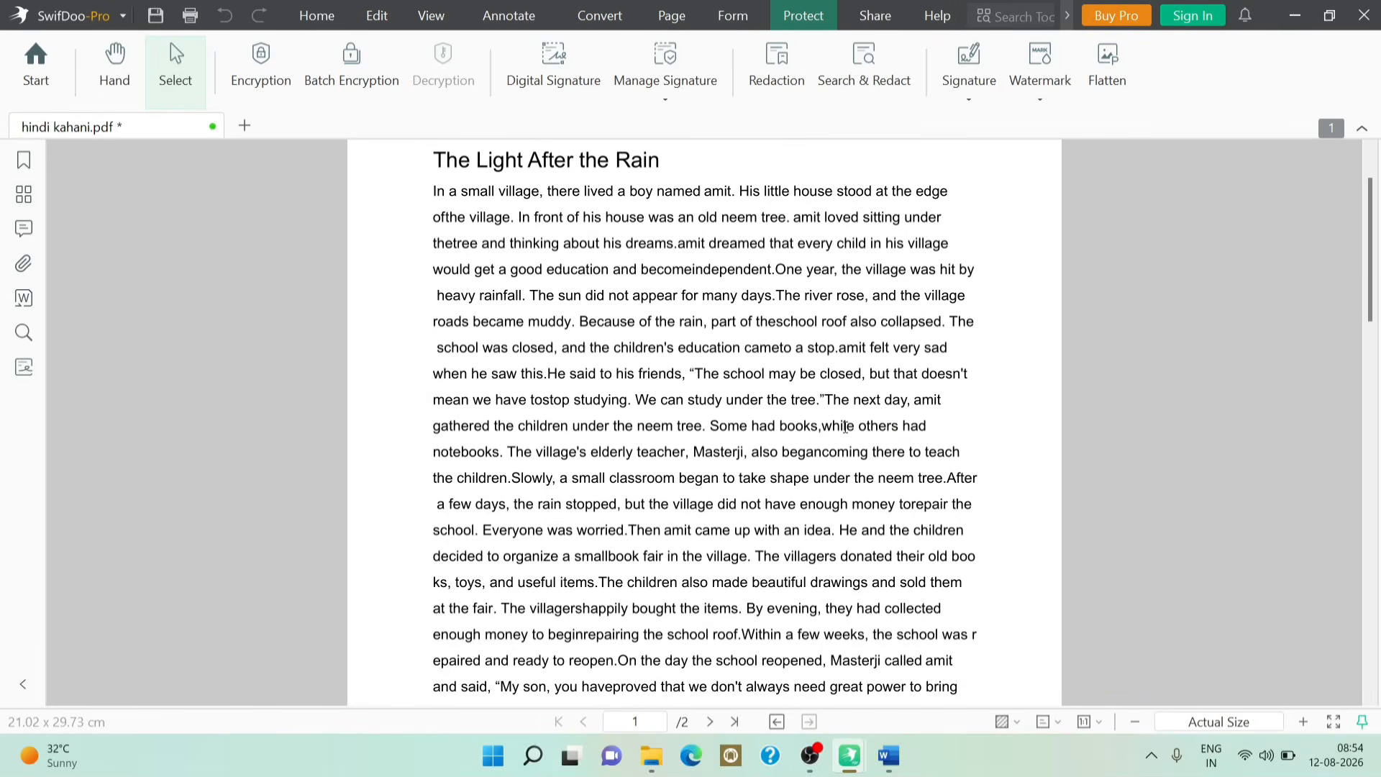
# Step: Save hindi kahani.pdf with the title-bar Save icon and dismiss the Sign In panel
pyautogui.click(969, 79)
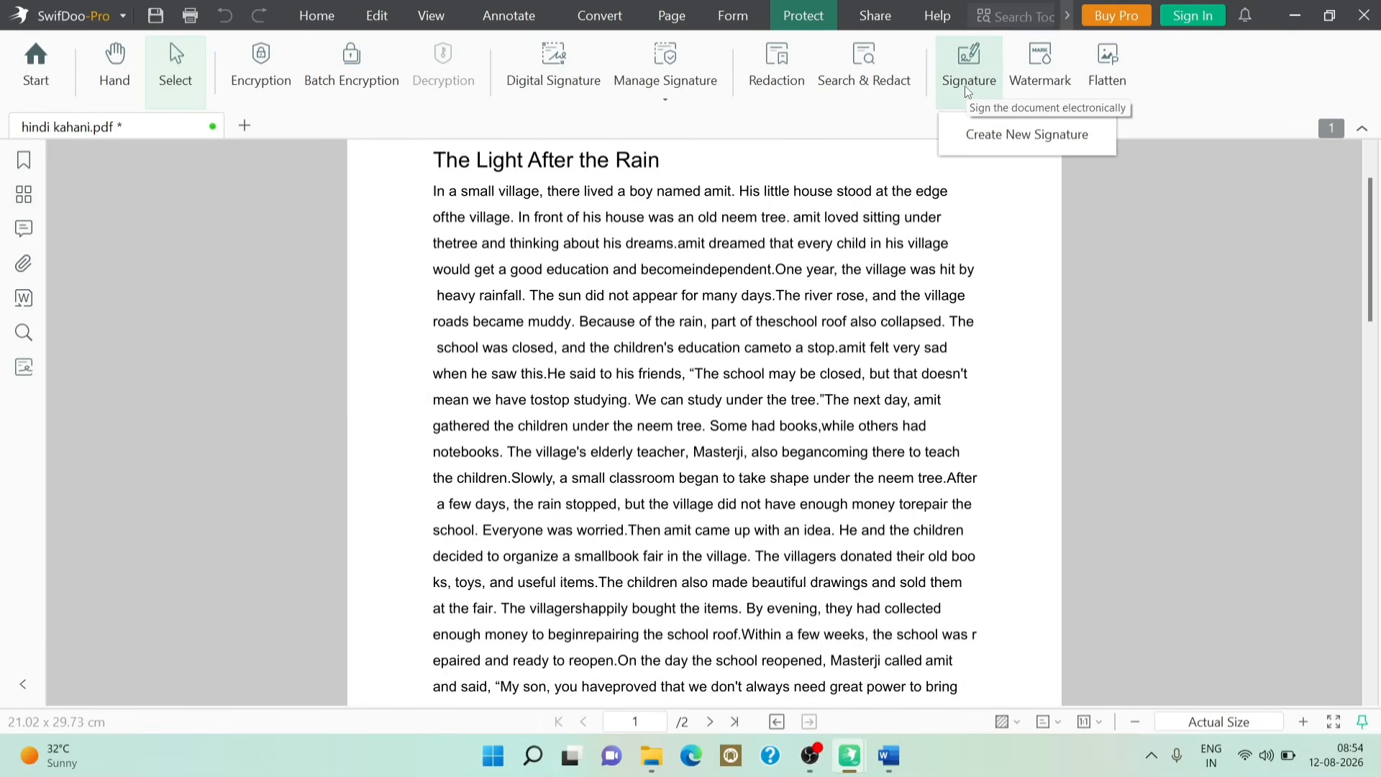
pyautogui.click(1098, 237)
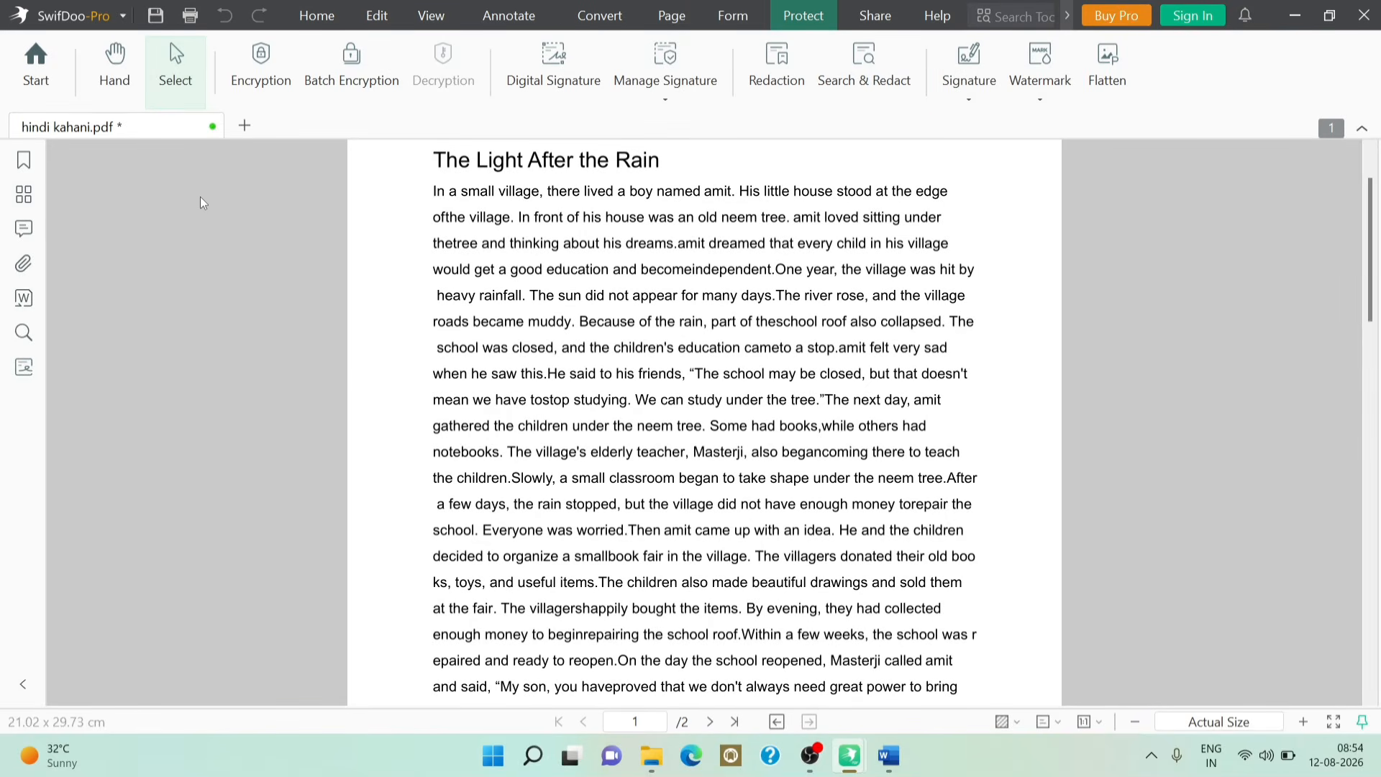
pyautogui.click(155, 15)
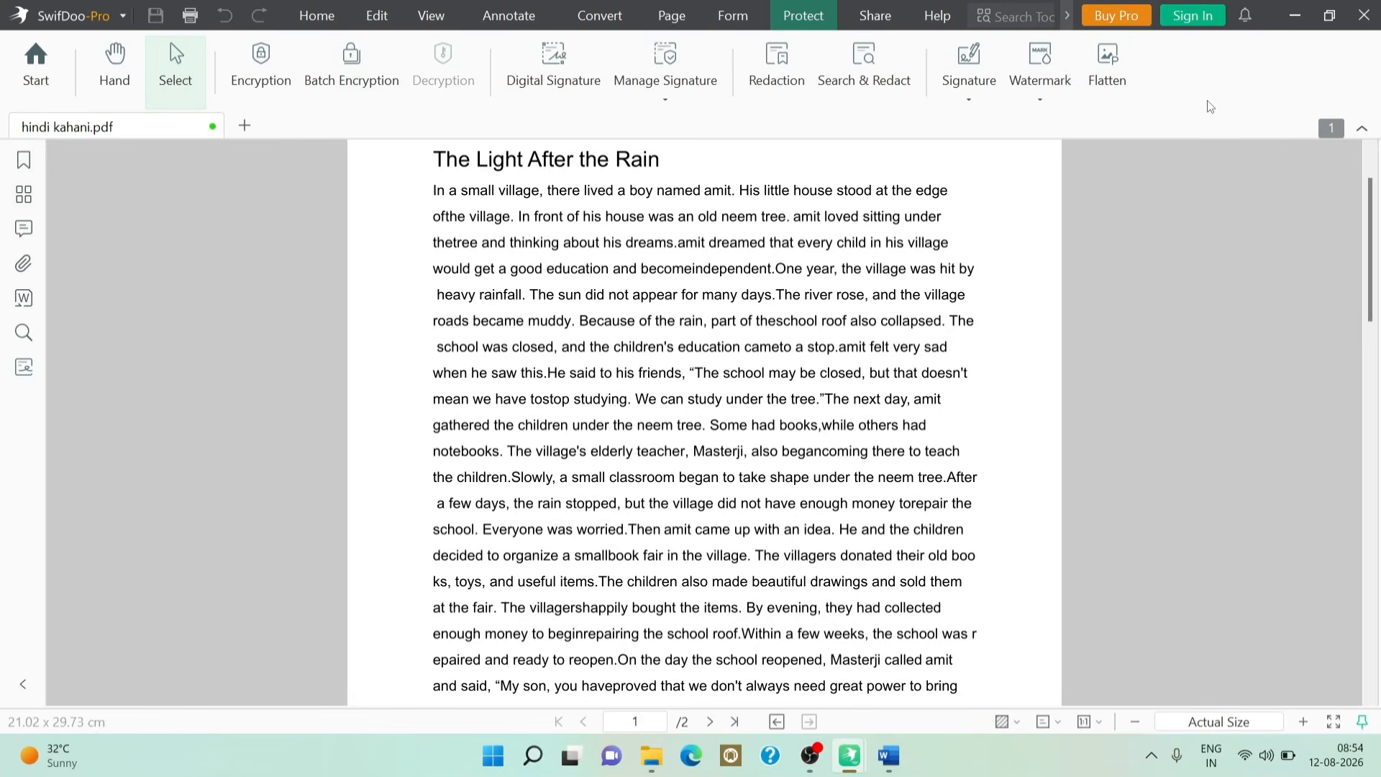
pyautogui.moveTo(1193, 15)
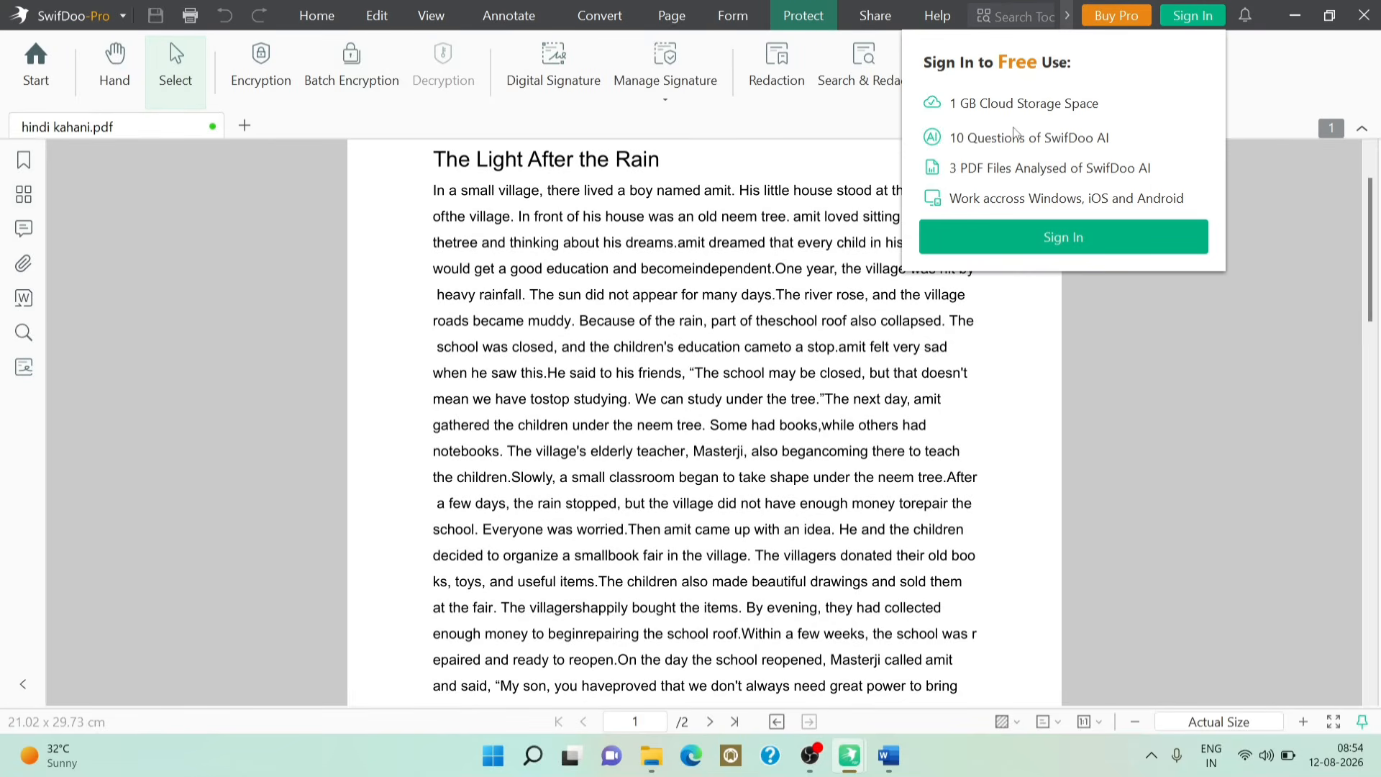
pyautogui.click(1133, 341)
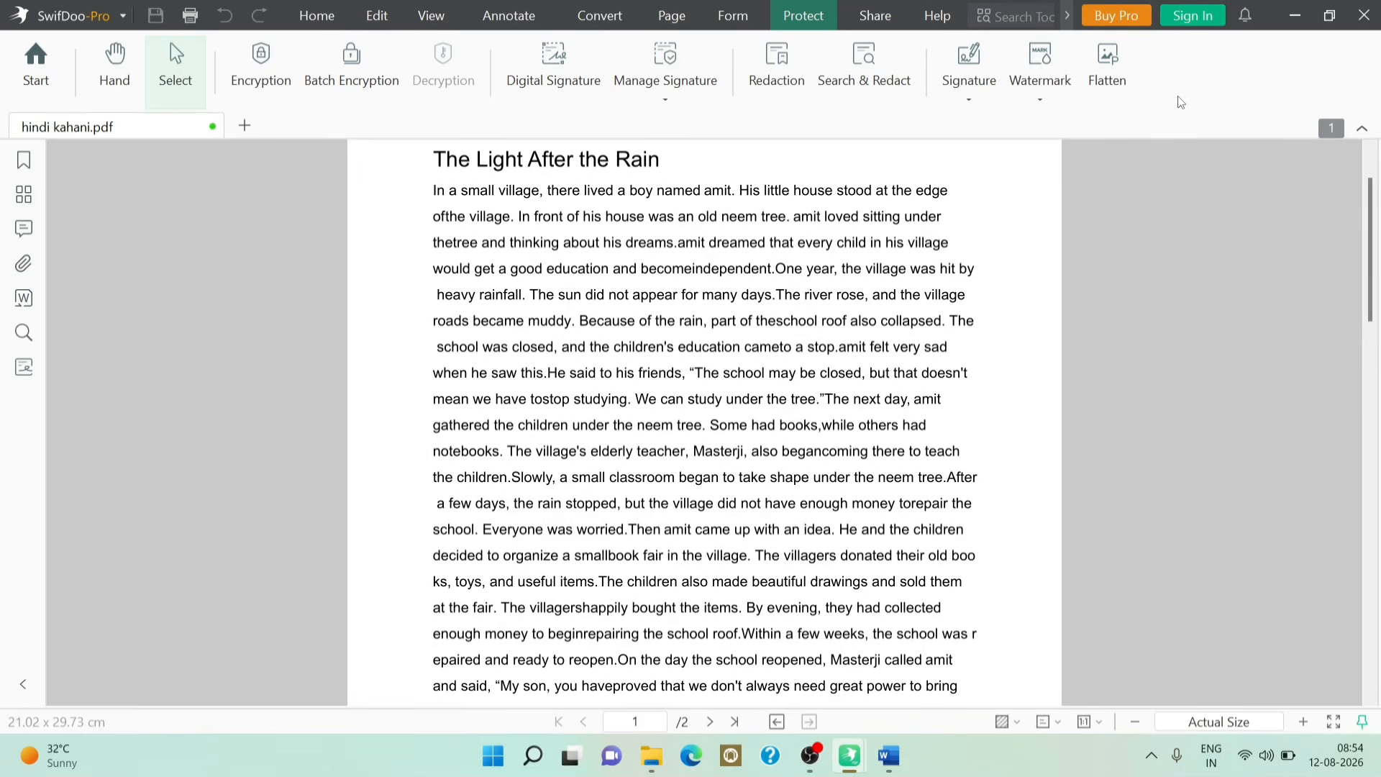
# Step: Minimize SwifDoo PDF, then close the Downloads folder window and the Word document
pyautogui.click(1296, 17)
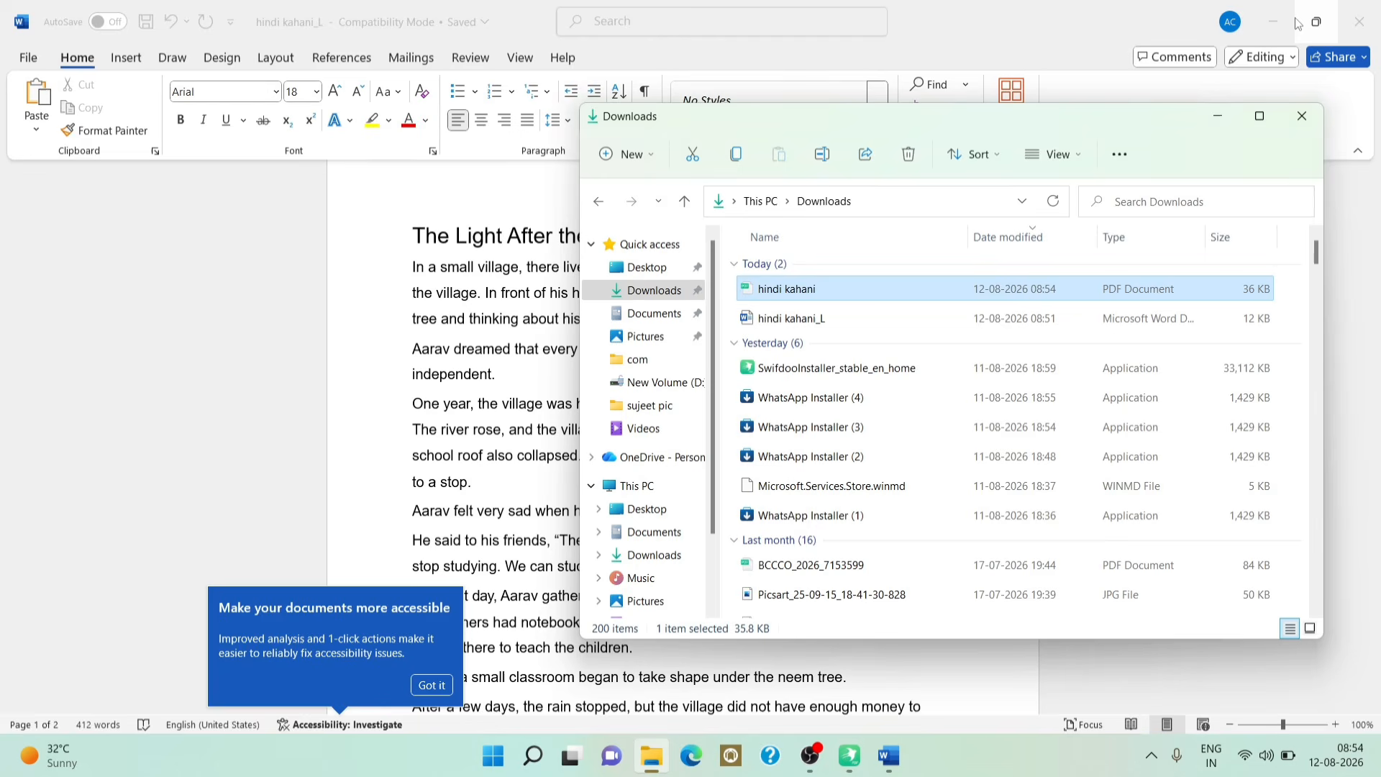
pyautogui.click(1301, 117)
pyautogui.click(1369, 35)
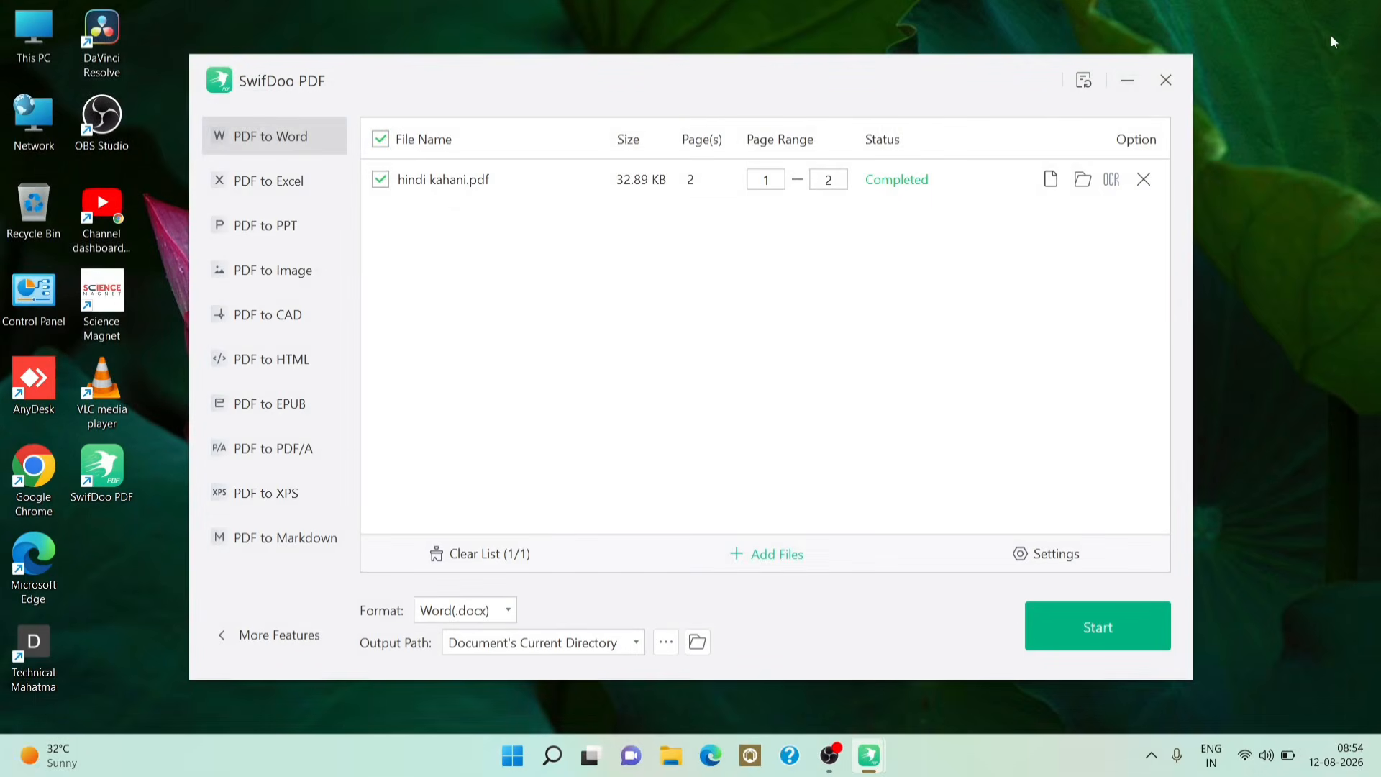